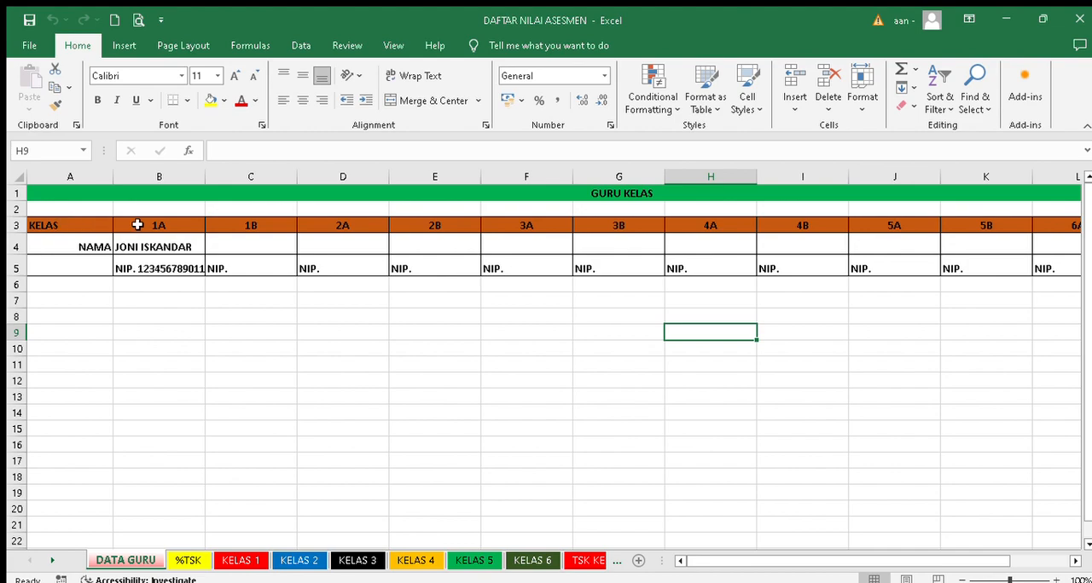
- Replace the number after "NIP." for the class 1A teacher in cell B5 with the teacher's employee number
left_click(173, 225)
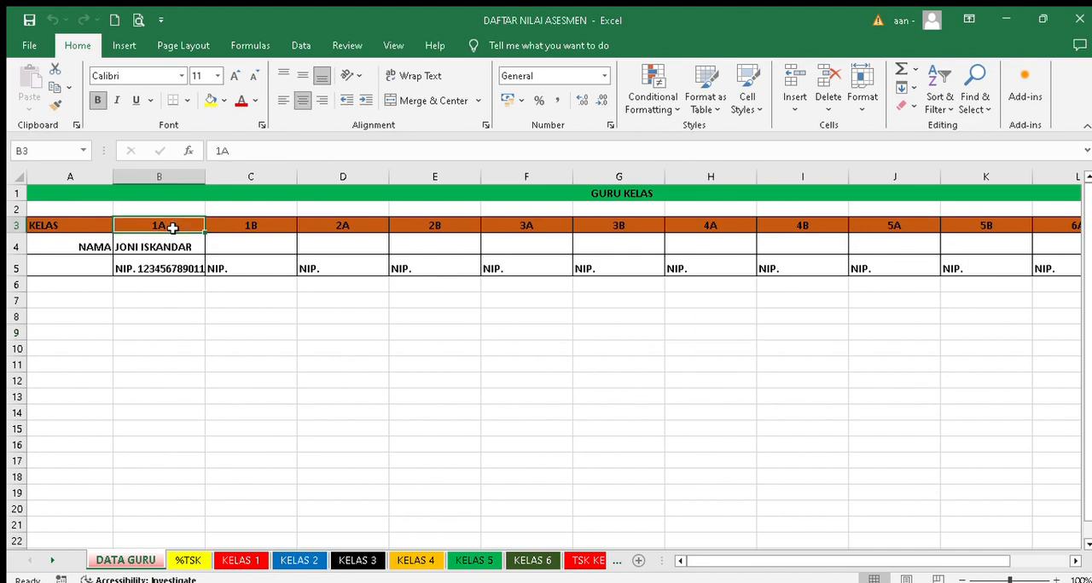
left_click(151, 246)
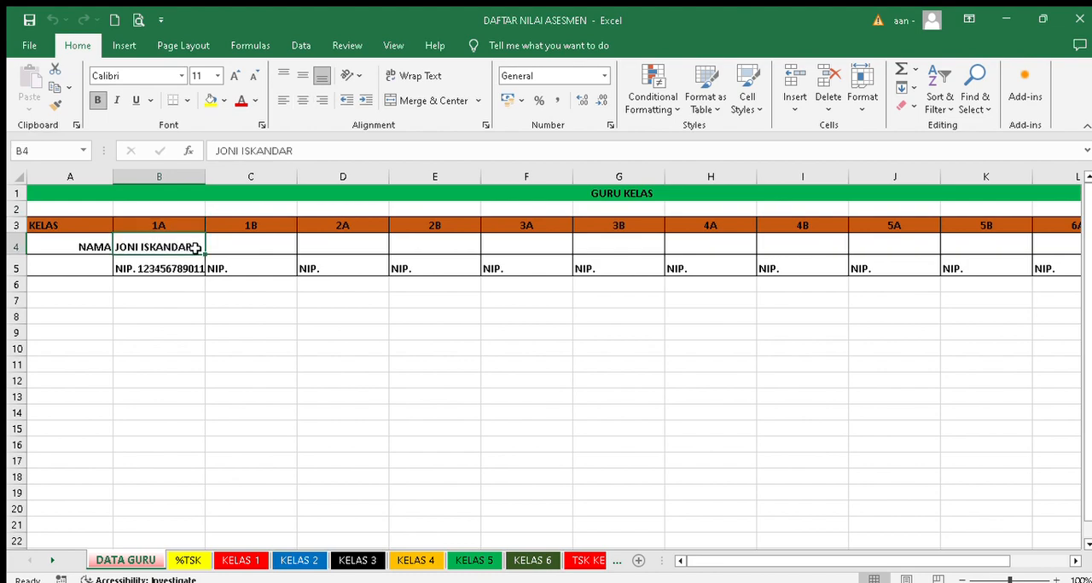
left_click(133, 267)
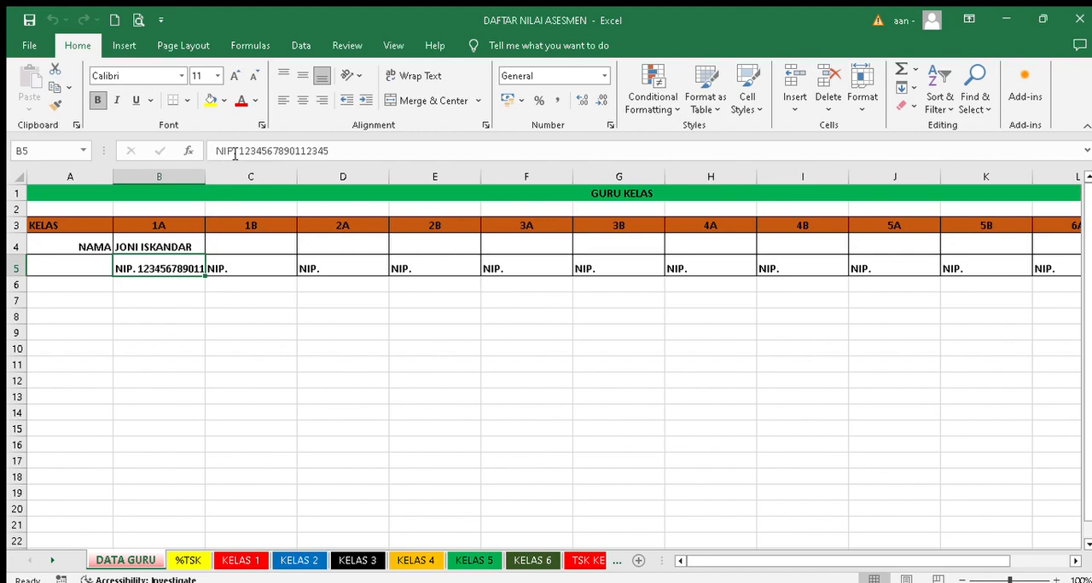
left_click_drag(239, 151, 384, 150)
key("BackSpace")
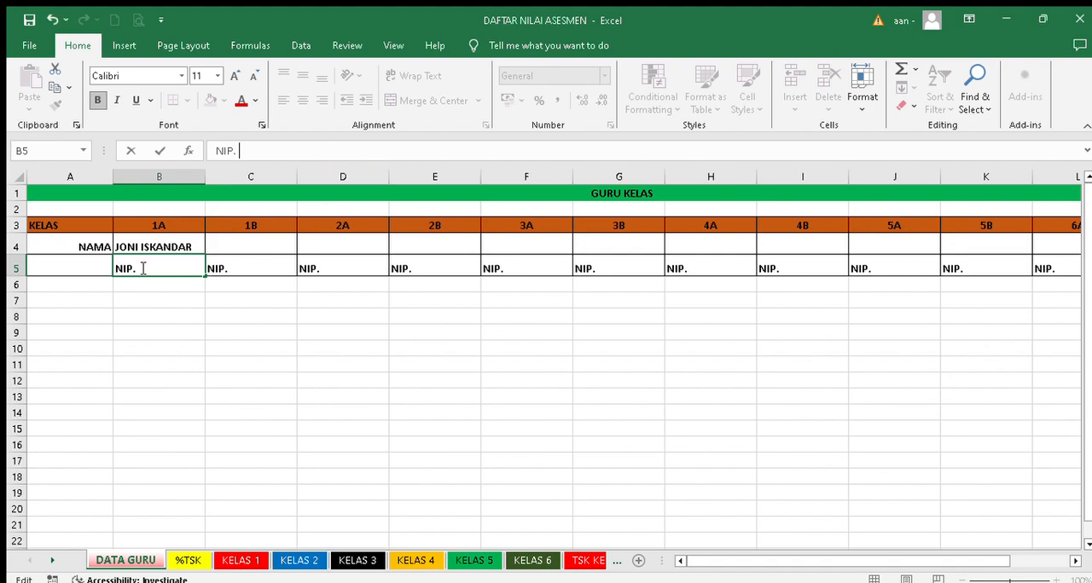
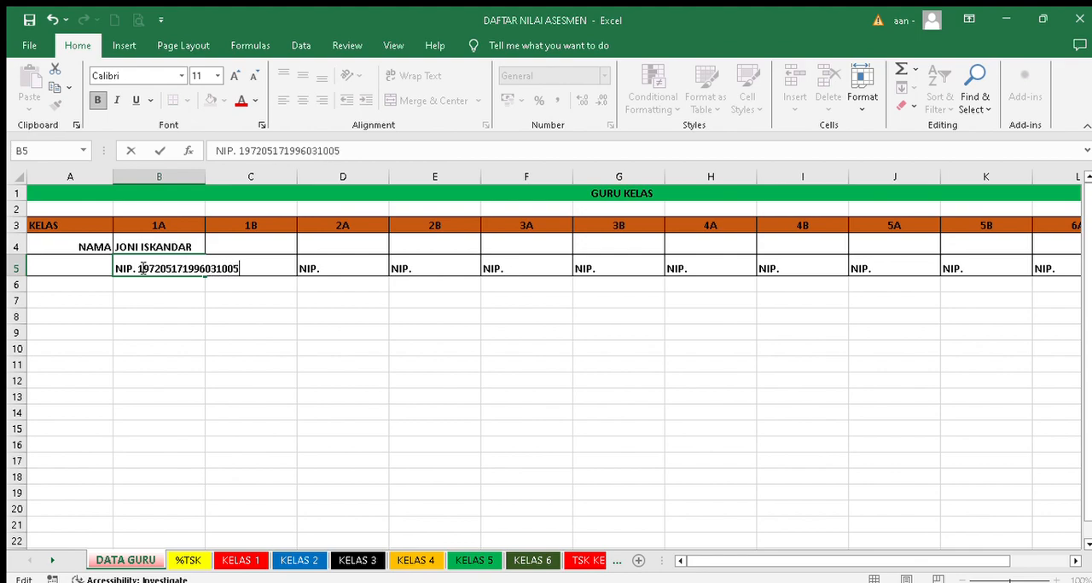
left_click(238, 349)
left_click(146, 327)
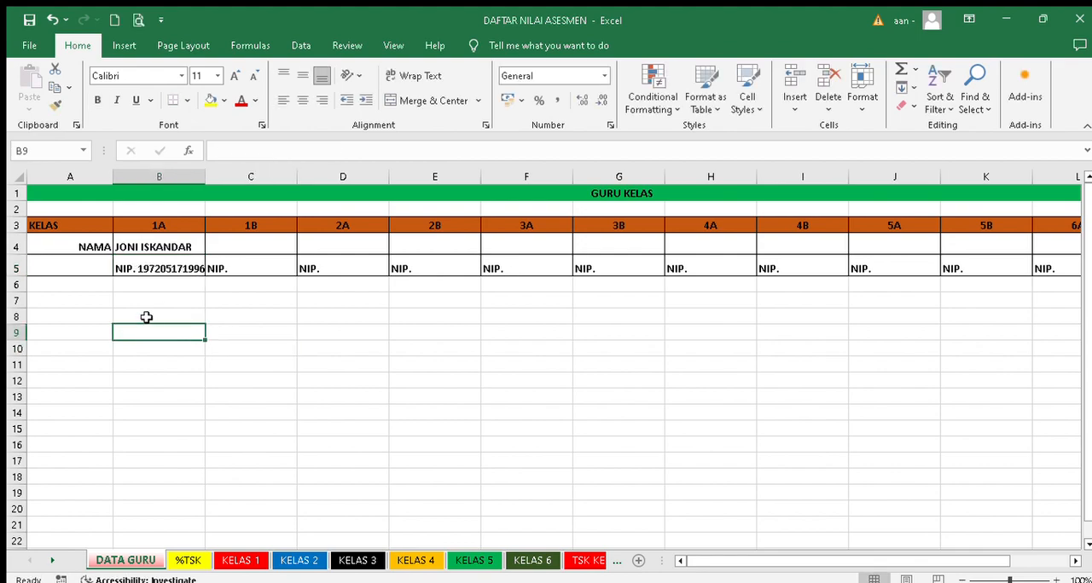
- Replace the class 1A teacher's name in cell B4 with the new teacher's full name in capitals, including the academic title
left_click(156, 247)
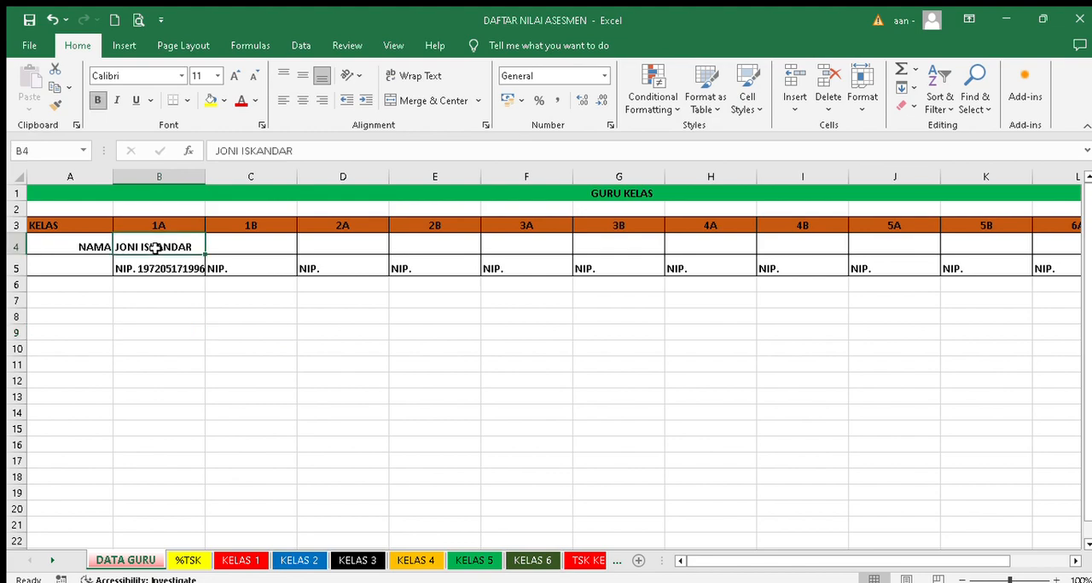
type("nurhay")
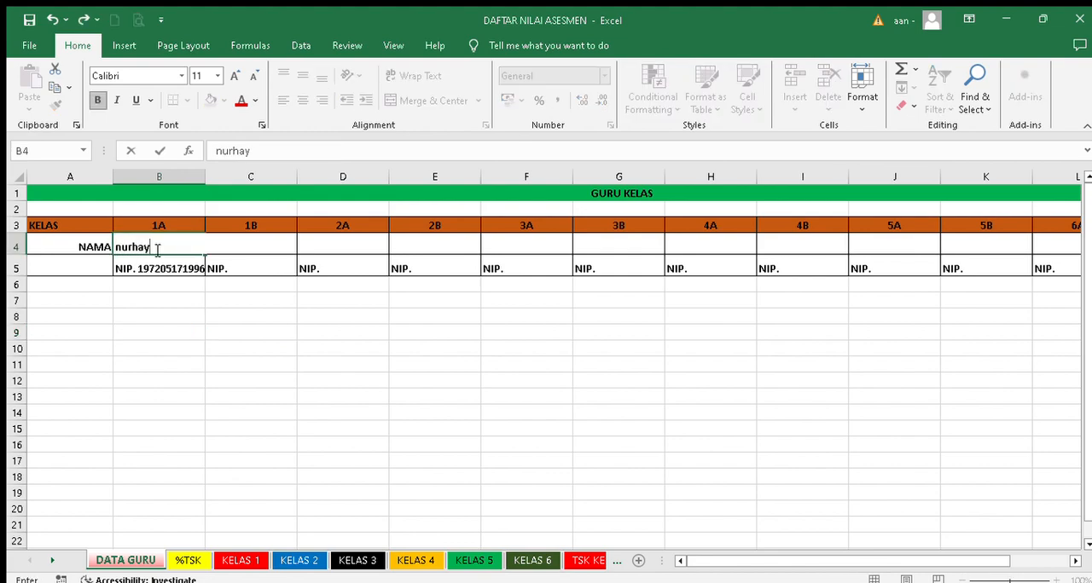
key("BackSpace")
key("BackSpace")
key("BackSpace")
key("BackSpace")
key("BackSpace")
key("BackSpace")
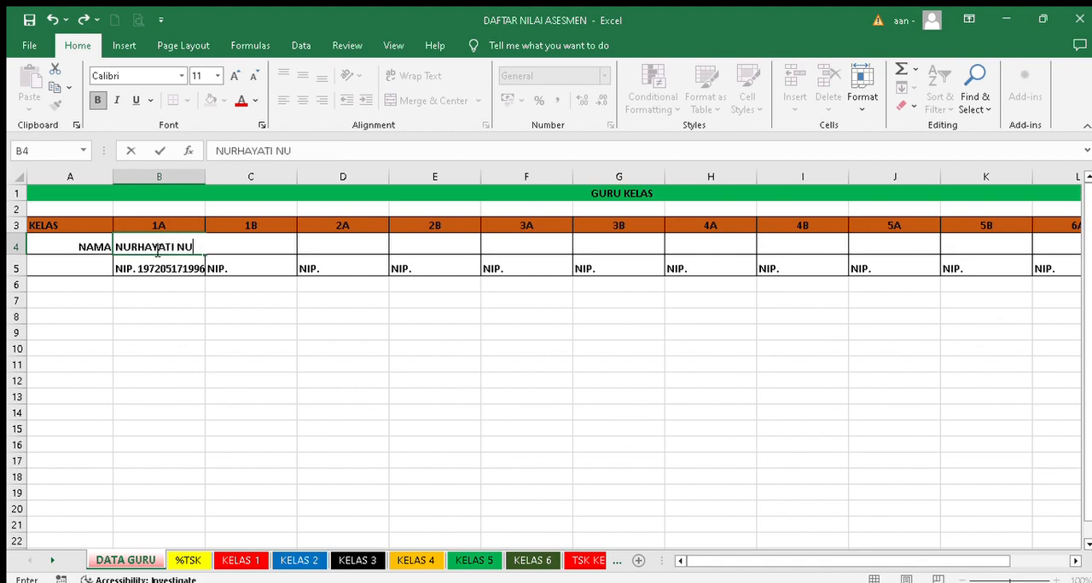
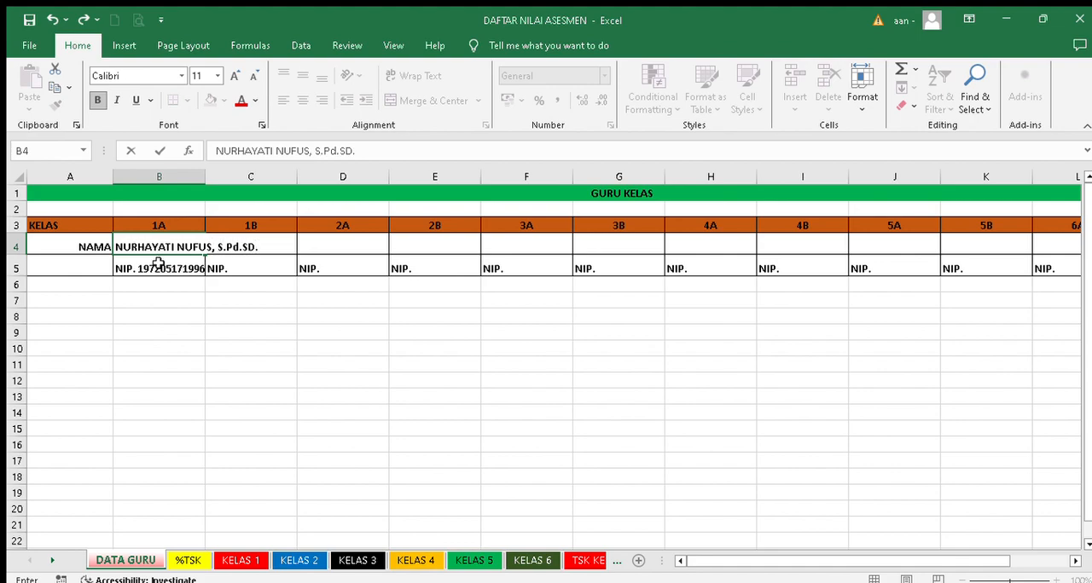
left_click(231, 362)
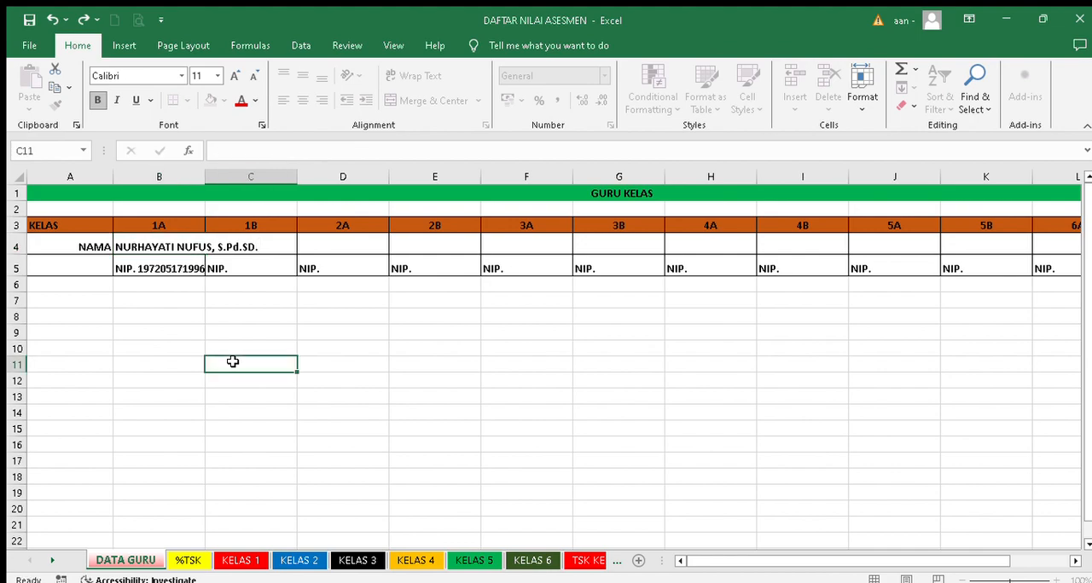
- Enter the class 1B teacher's full name in capitals in cell C4
left_click(248, 246)
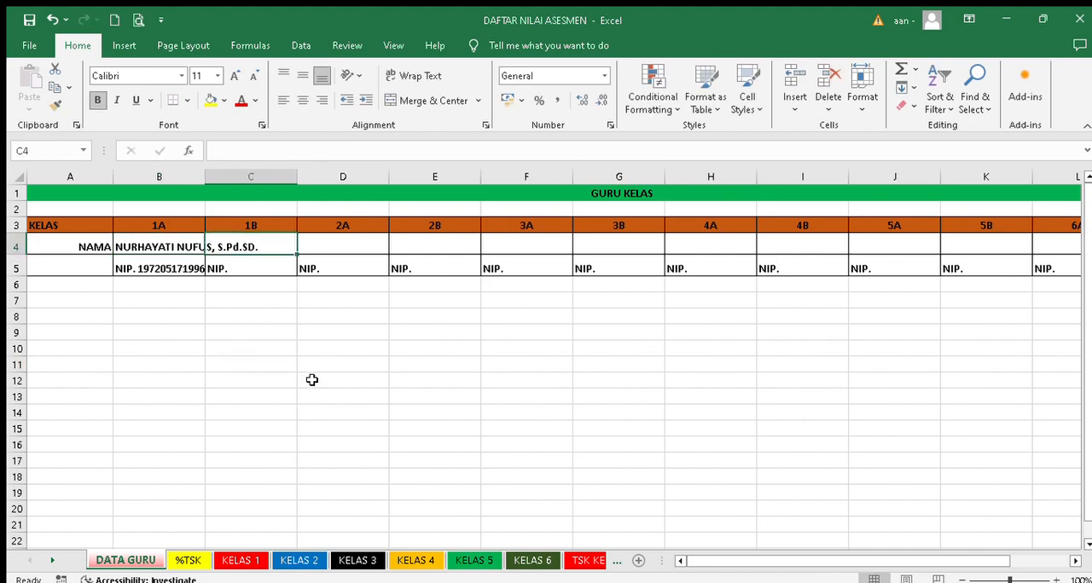
type("siti")
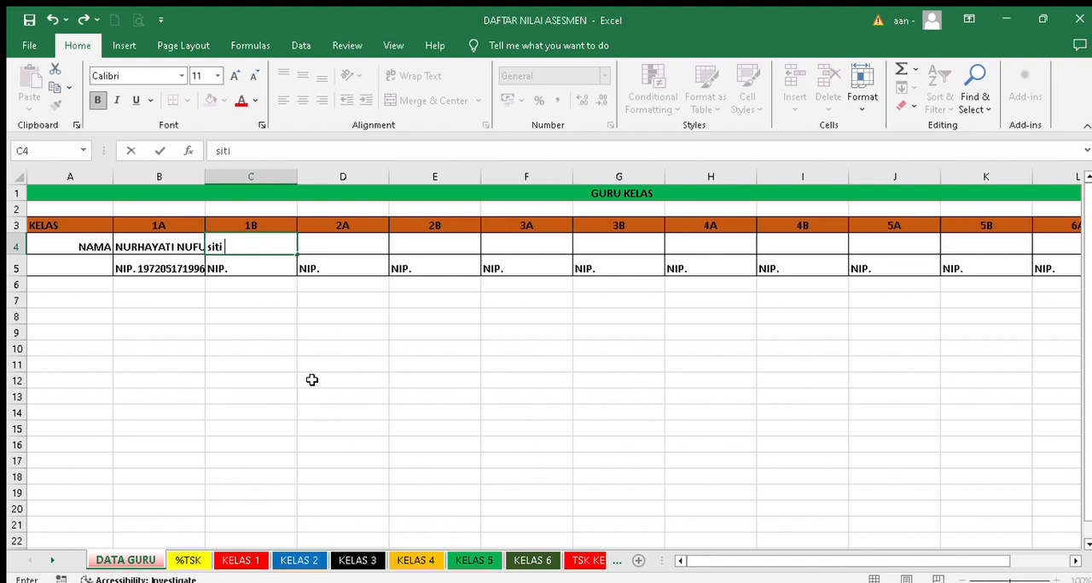
key("BackSpace")
key("BackSpace")
key("BackSpace")
key("BackSpace")
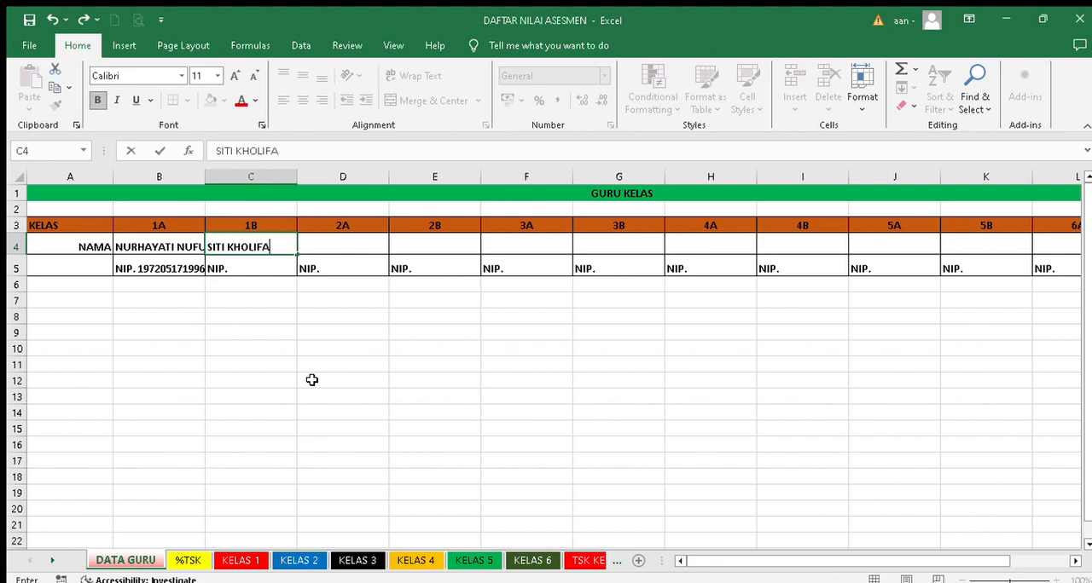
- Complete the class 1B teacher's NIP entry in cell C5 with a hyphen so it reads "NIP. -"
left_click(235, 268)
double_click(235, 269)
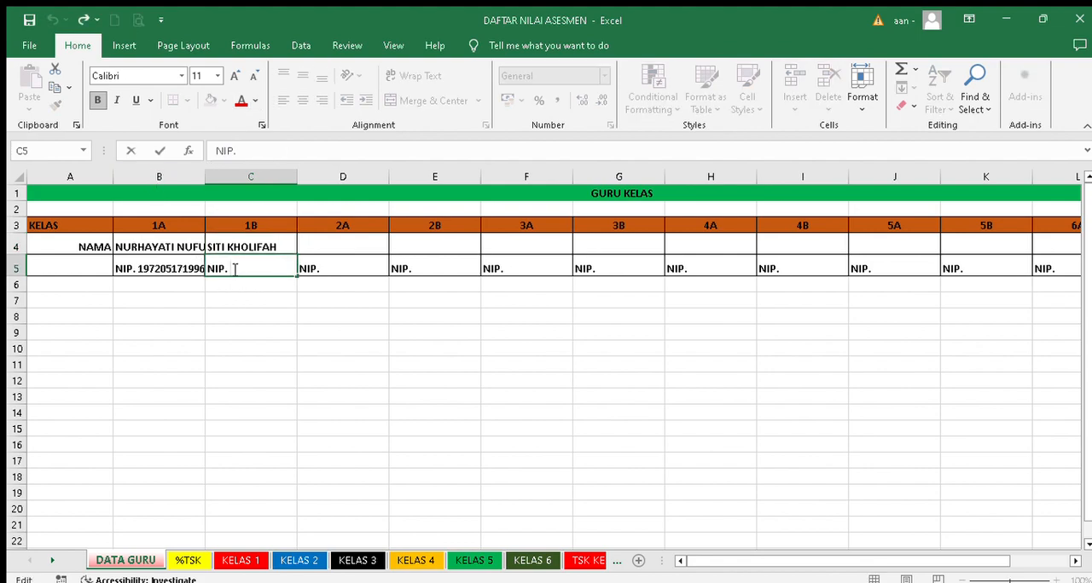
type("-")
left_click(530, 314)
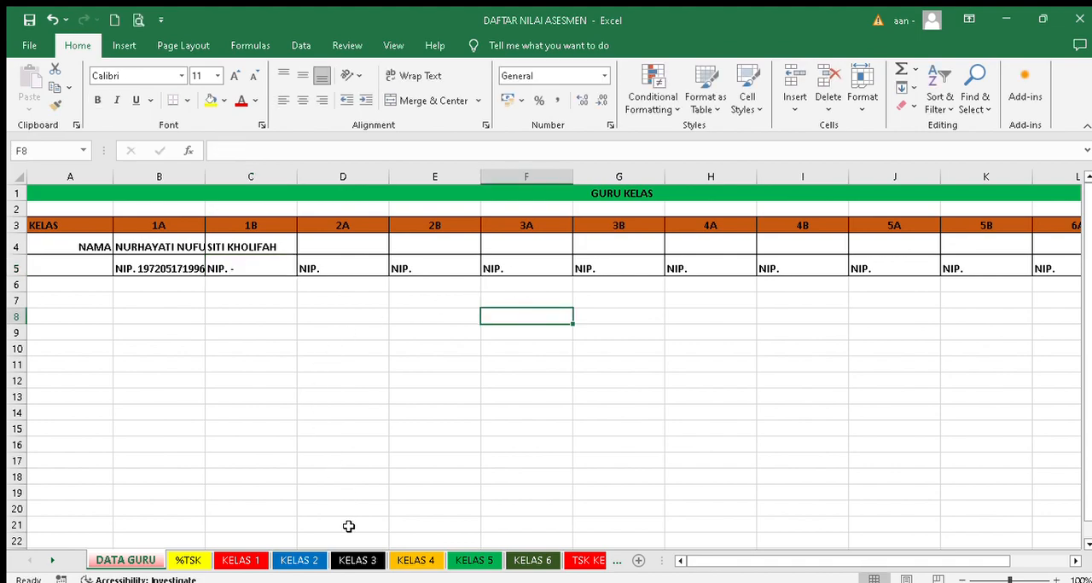
- On the %TSK sheet, set the class I percentage for Pendidikan Agama dan Budi Pekerti to 95, without a percent sign
left_click(184, 560)
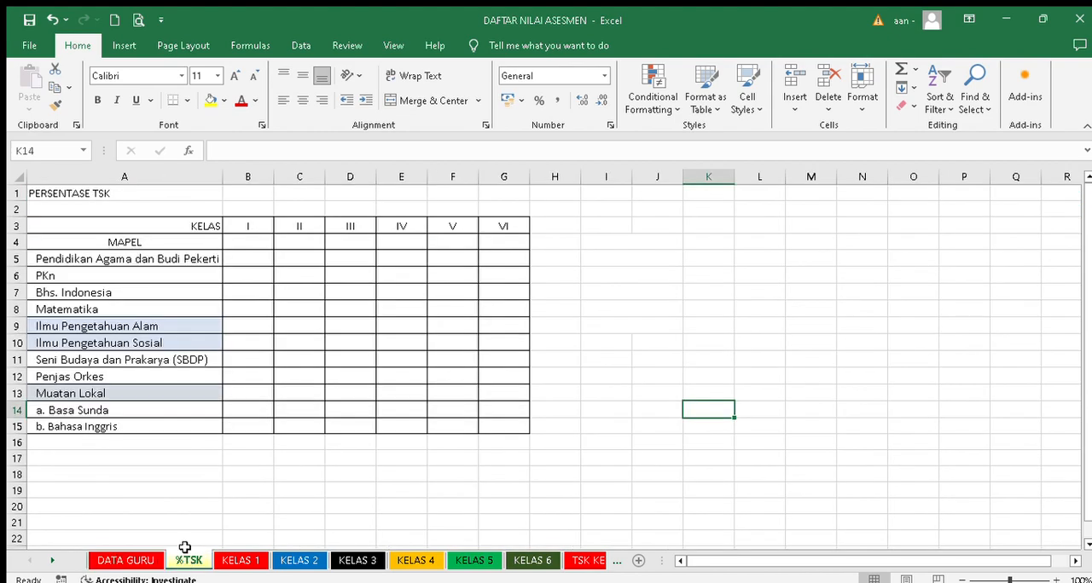
left_click(234, 259)
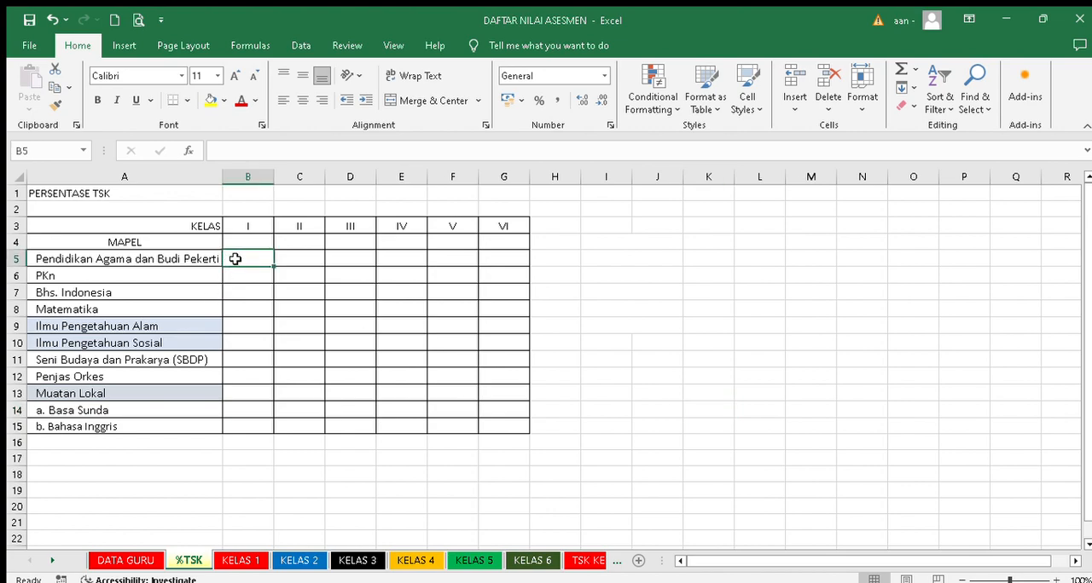
left_click(293, 256)
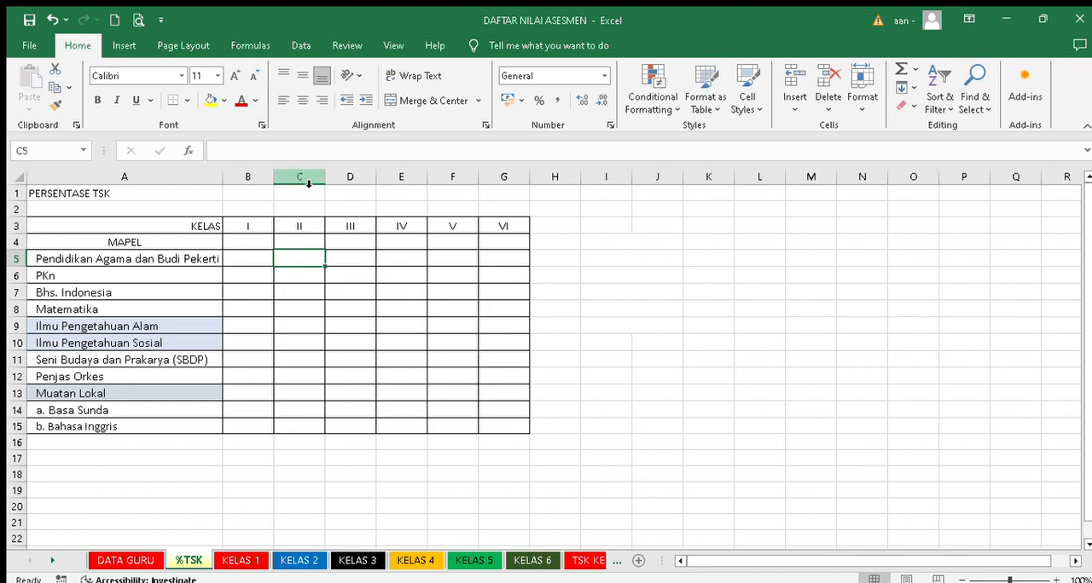
left_click(337, 260)
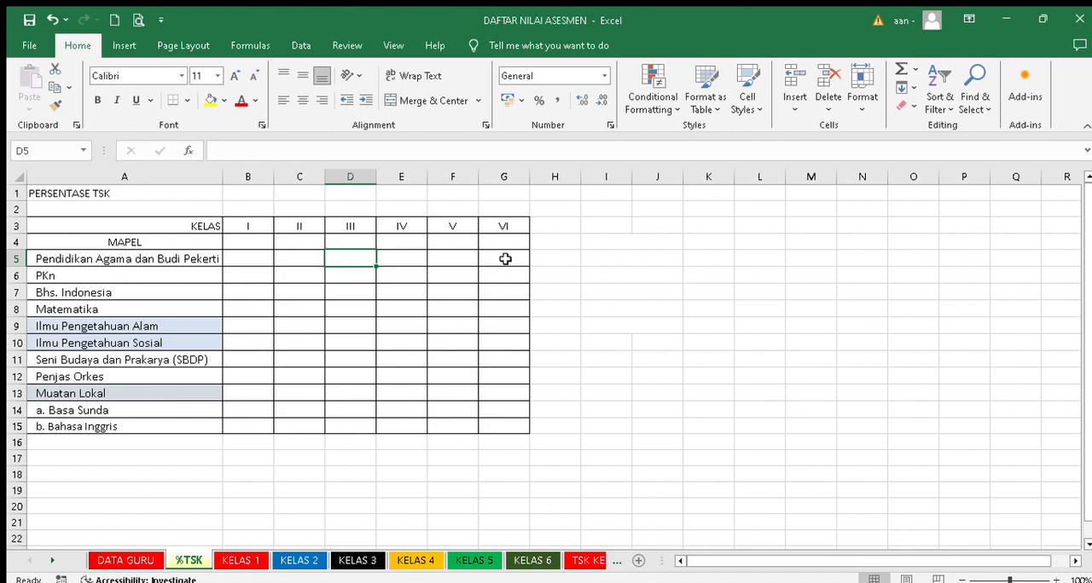
left_click(248, 260)
type("9")
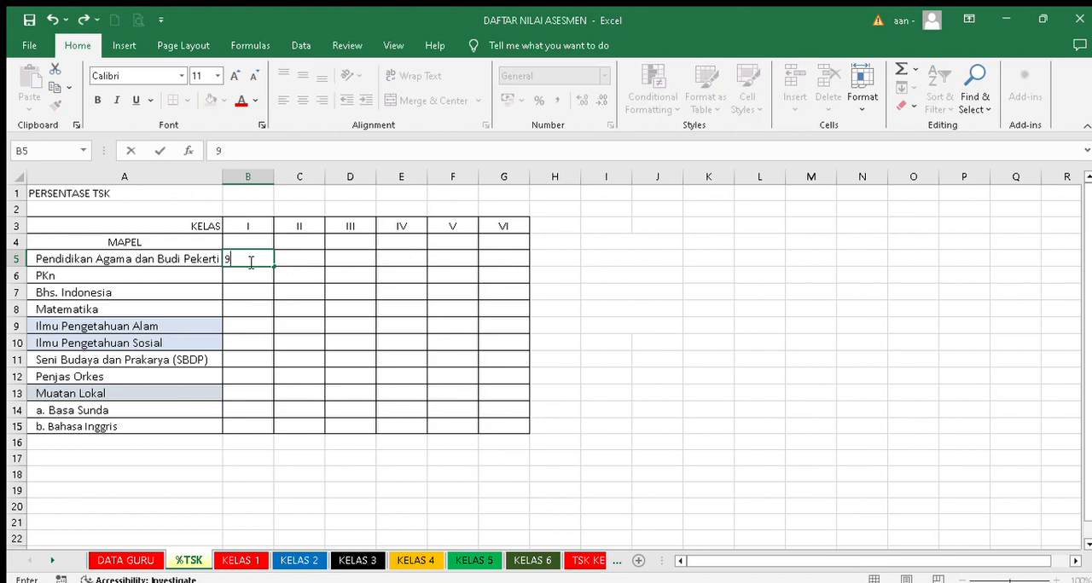
type("5%")
key("BackSpace")
key("BackSpace")
type("5")
- Set the class I percentage for PKn to 98
left_click(247, 278)
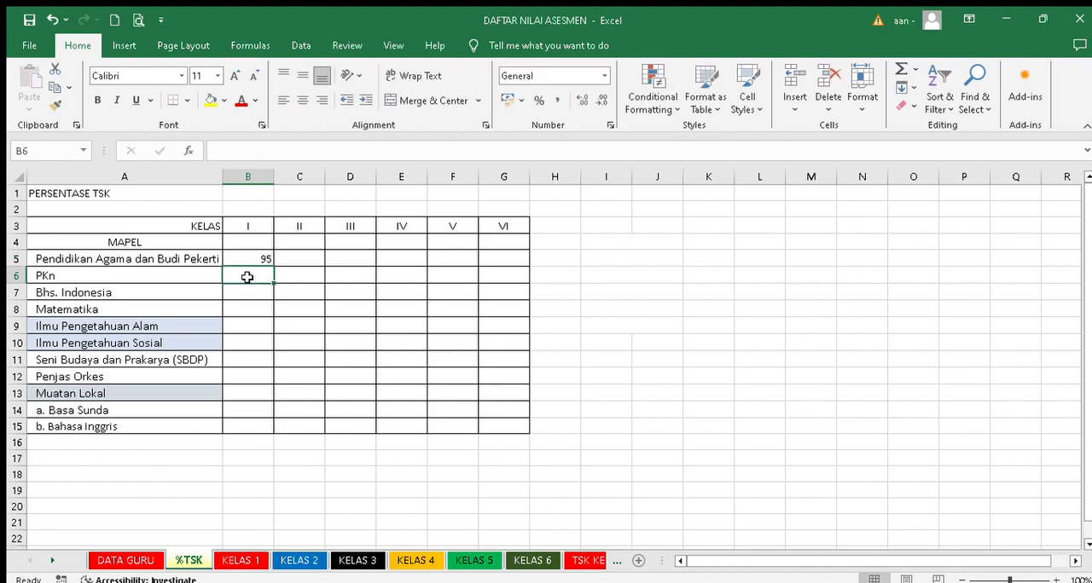
type("98")
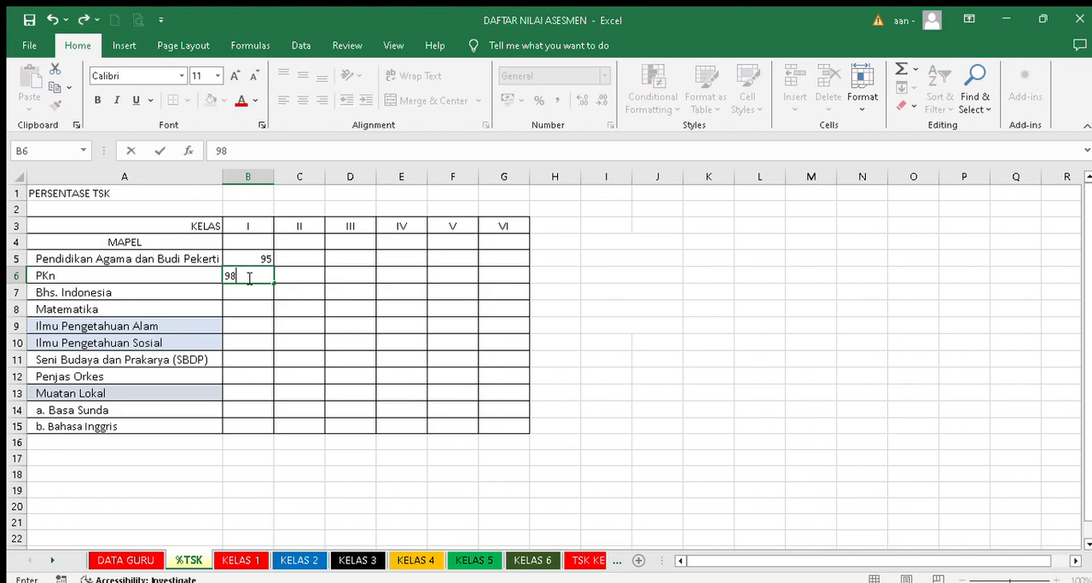
left_click(263, 325)
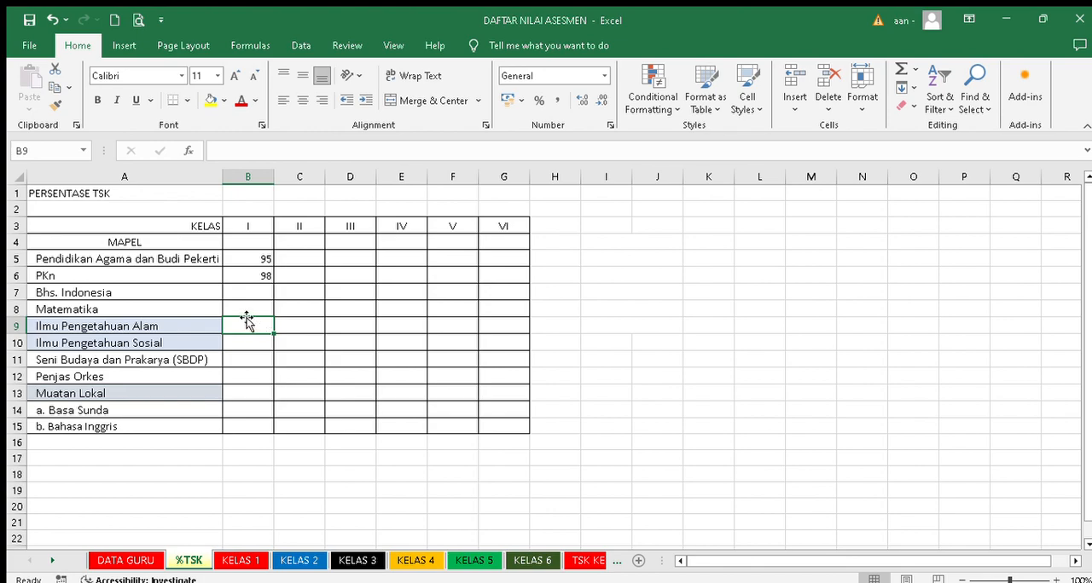
- Set the class I percentages for Bhs. Indonesia to 100 and Matematika to 90
left_click(253, 256)
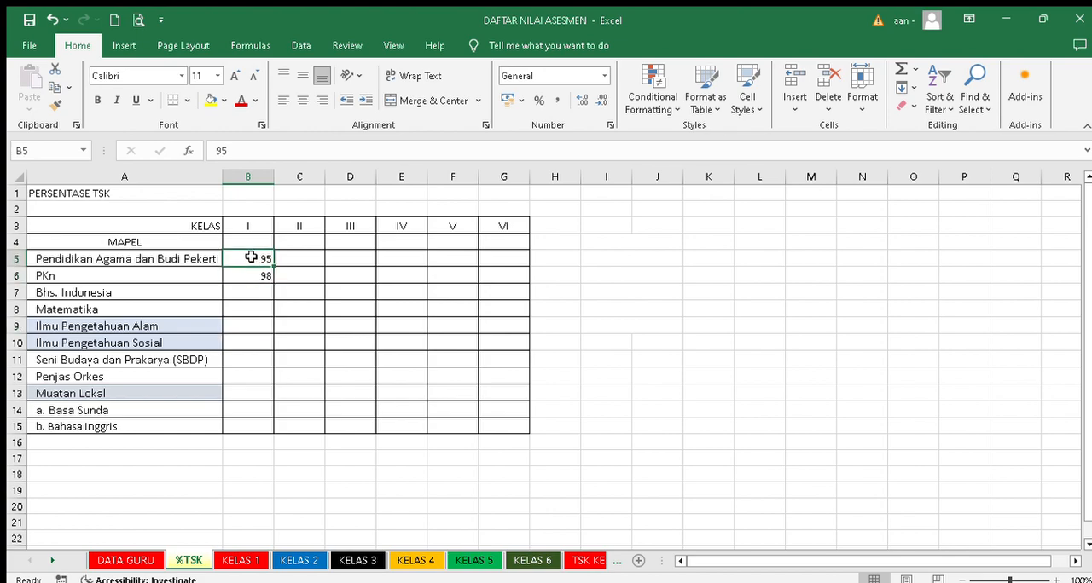
left_click(244, 275)
left_click(246, 256)
left_click(244, 289)
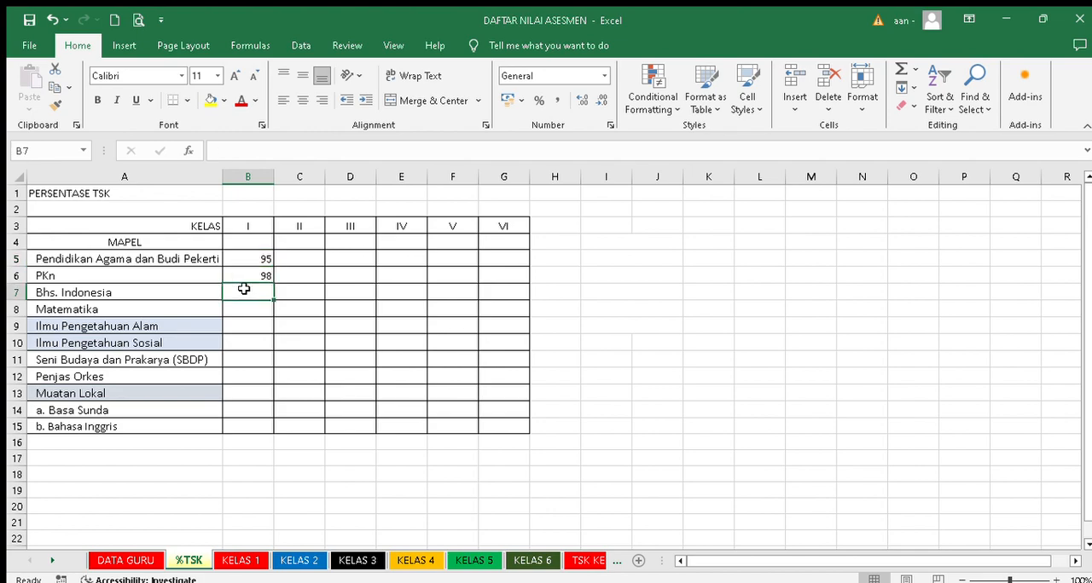
type("100")
left_click(245, 314)
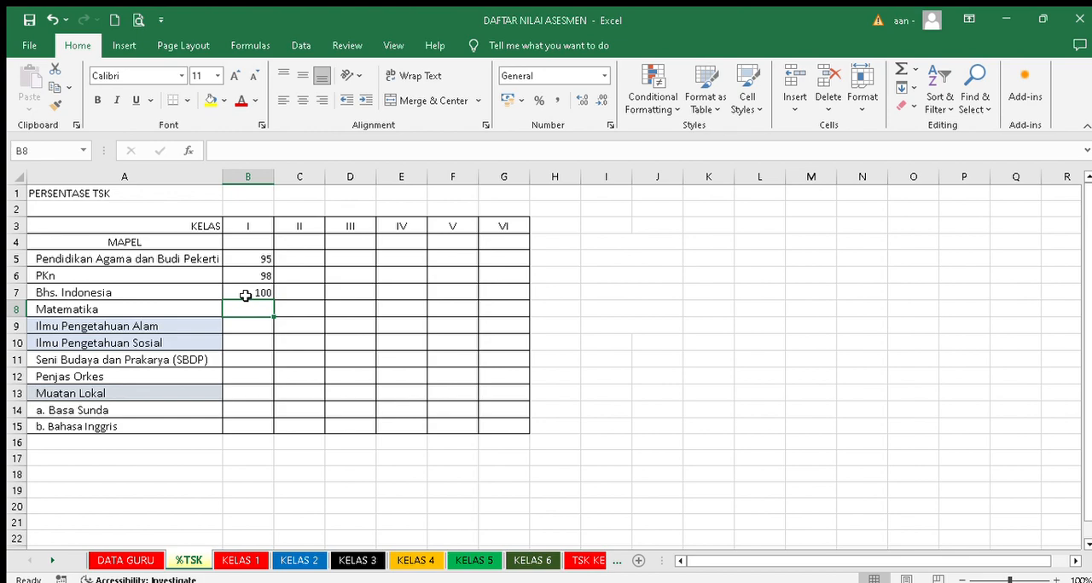
type("90")
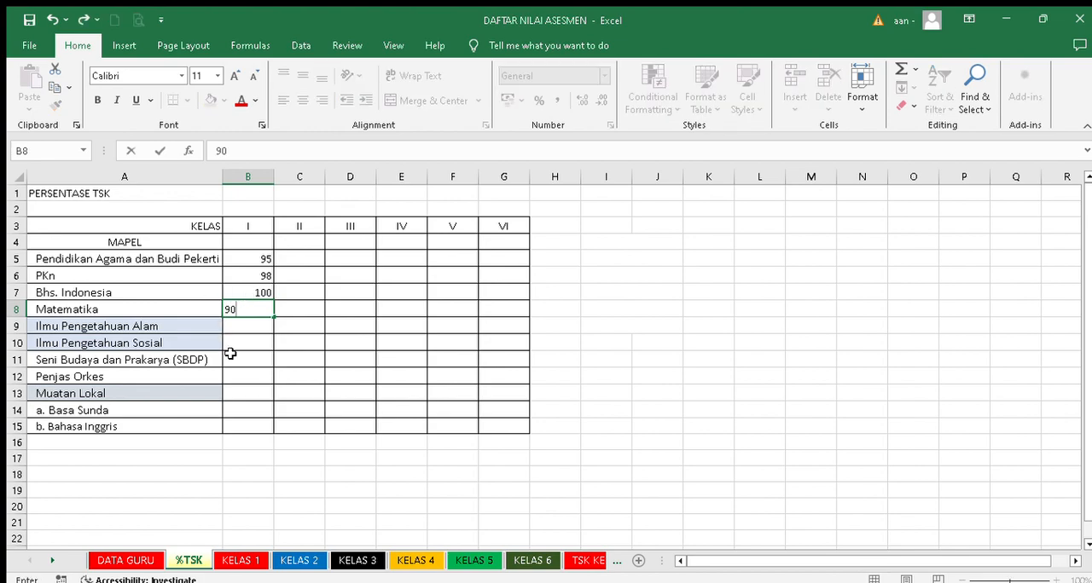
left_click(247, 333)
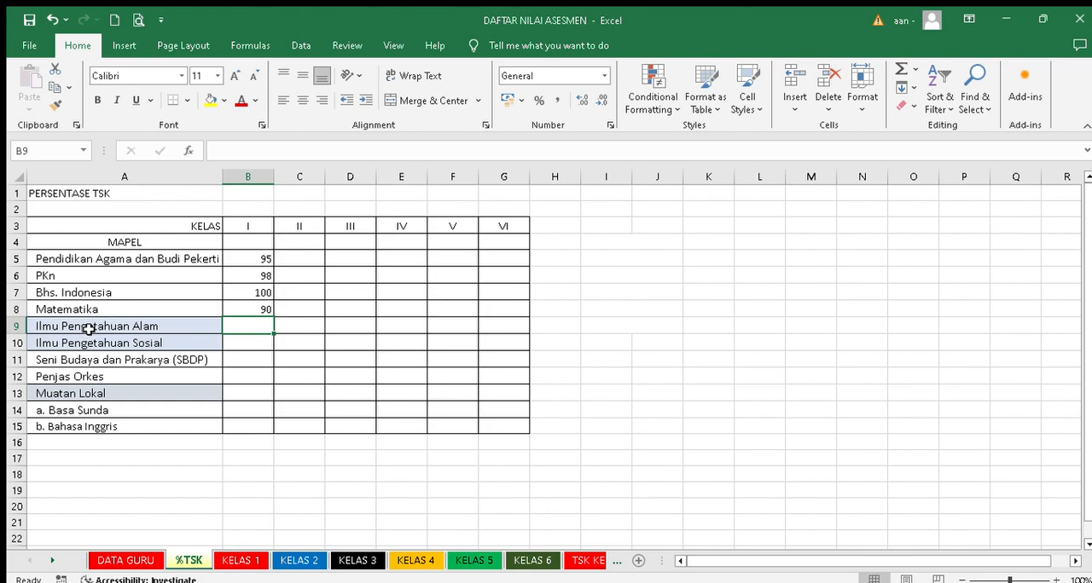
- Fill the Ilmu Pengetahuan Alam and Ilmu Pengetahuan Sosial cells for classes I to III with yellow
left_click_drag(247, 326, 248, 338)
left_click(247, 326)
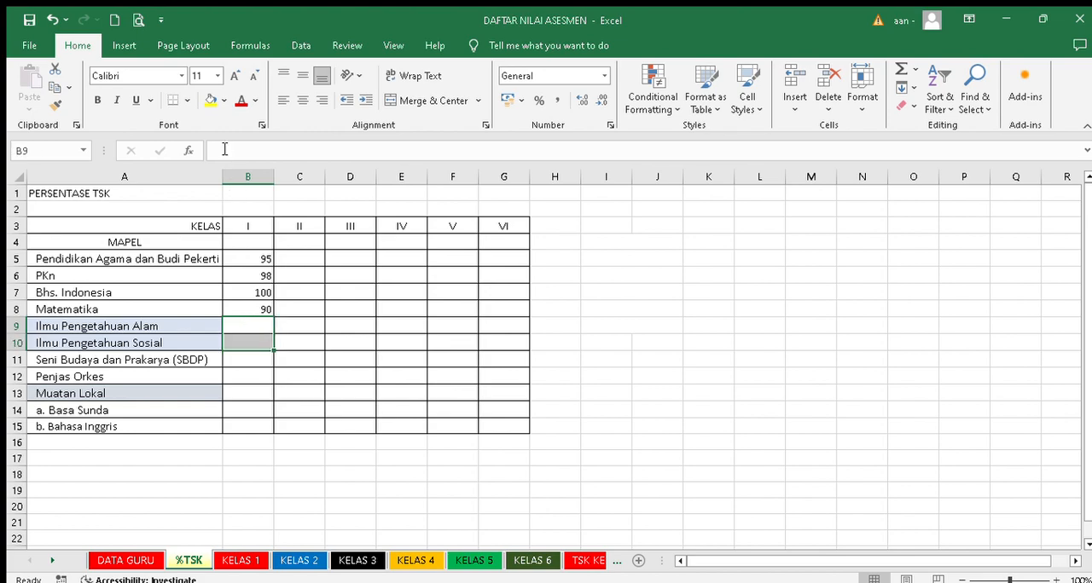
left_click(215, 106)
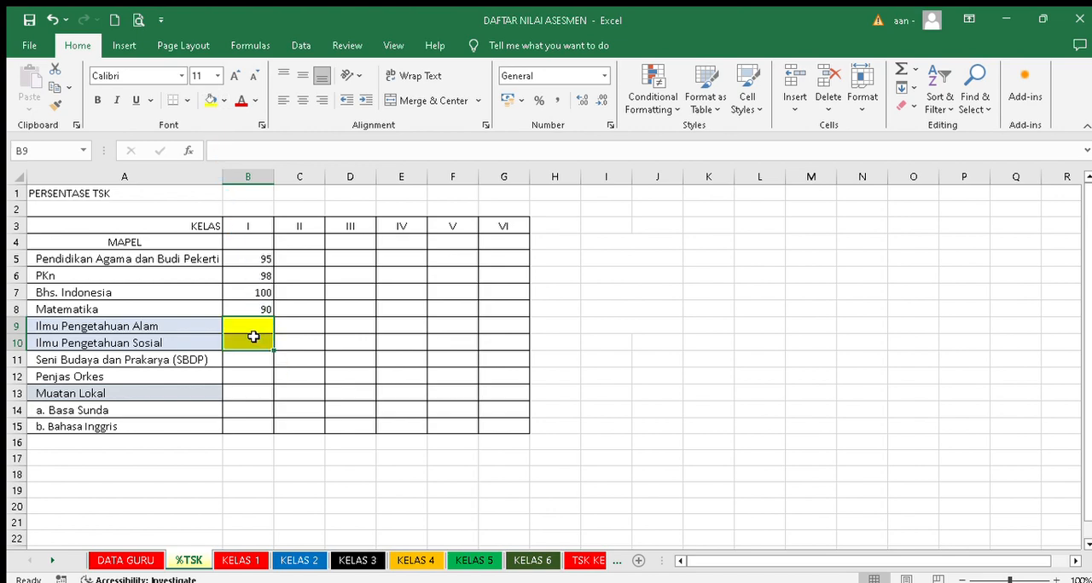
left_click(295, 325)
left_click_drag(296, 325, 334, 339)
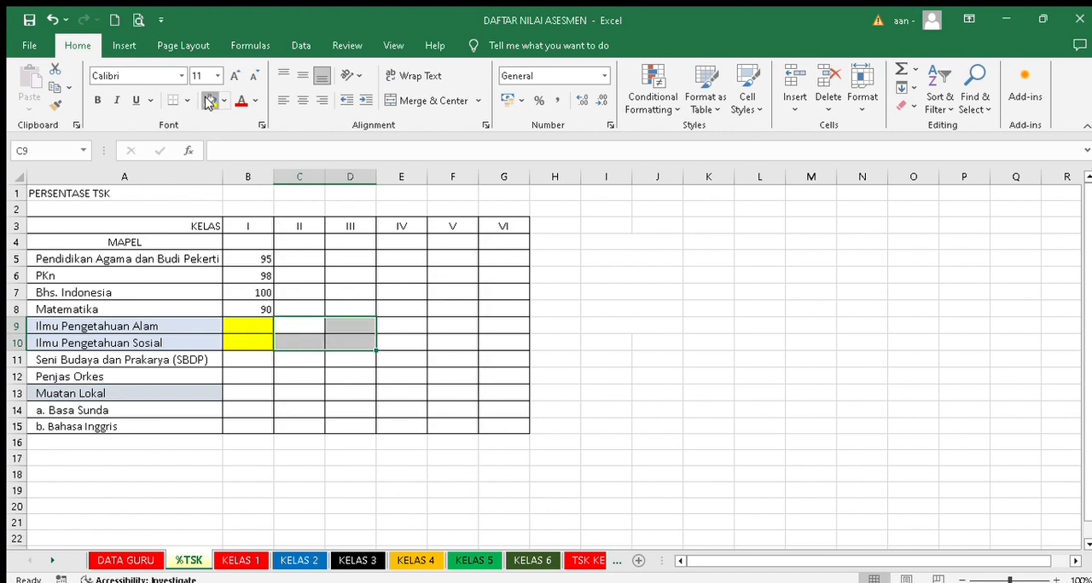
left_click(210, 100)
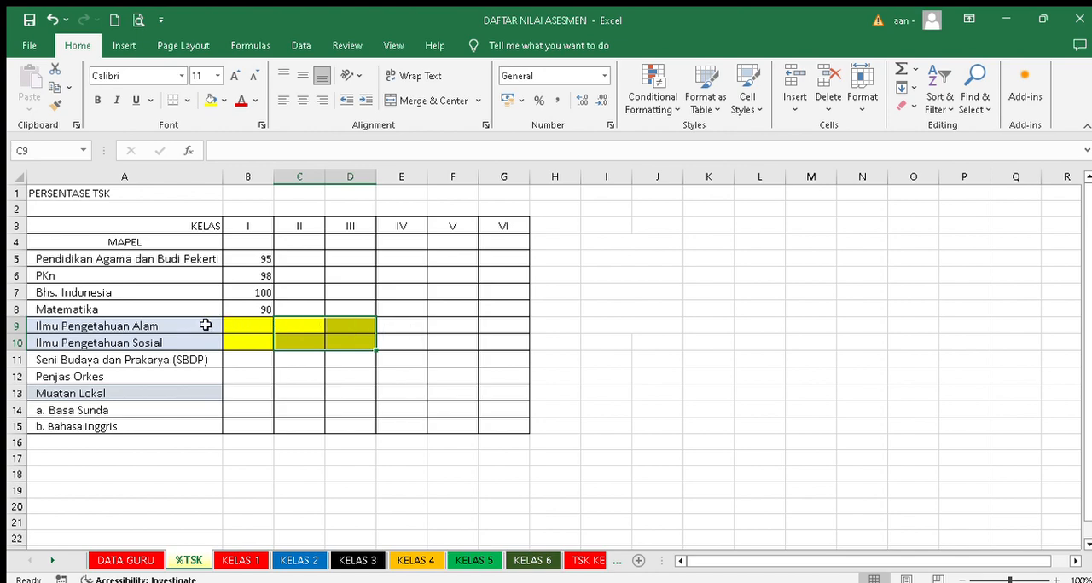
- Fill the Ilmu Pengetahuan Sosial cell for class IV with yellow
left_click(407, 325)
left_click(406, 345)
left_click(209, 101)
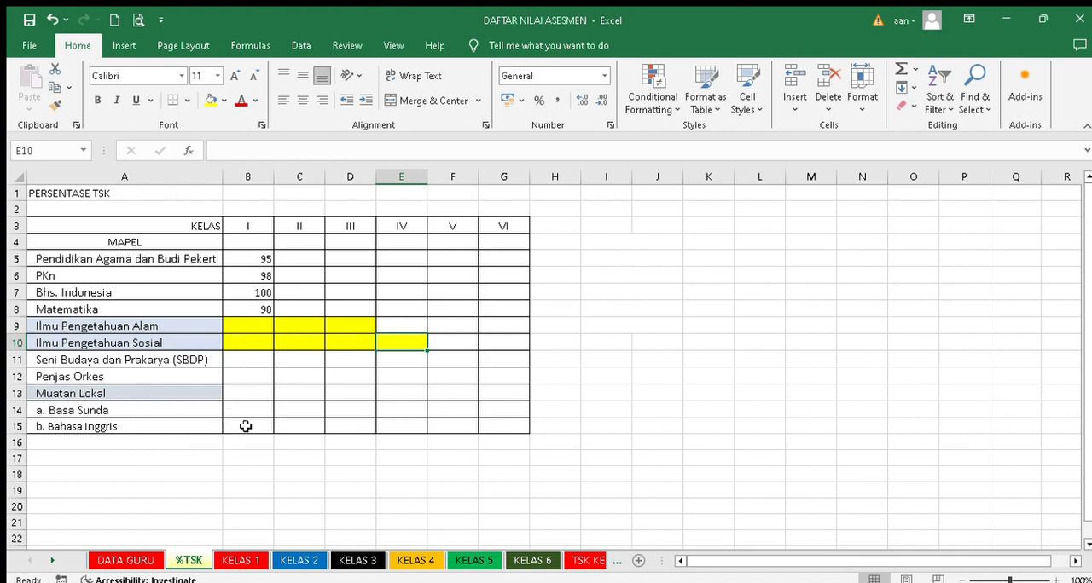
- Fill the Bahasa Inggris cells for classes II, III, V and VI with yellow
left_click_drag(293, 419, 331, 420)
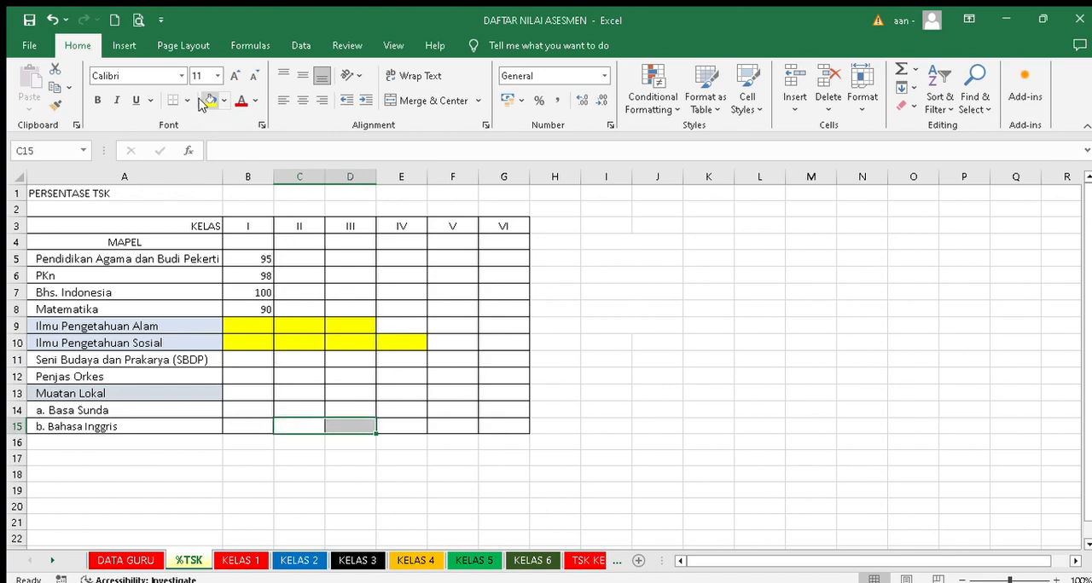
left_click(211, 99)
left_click(457, 426)
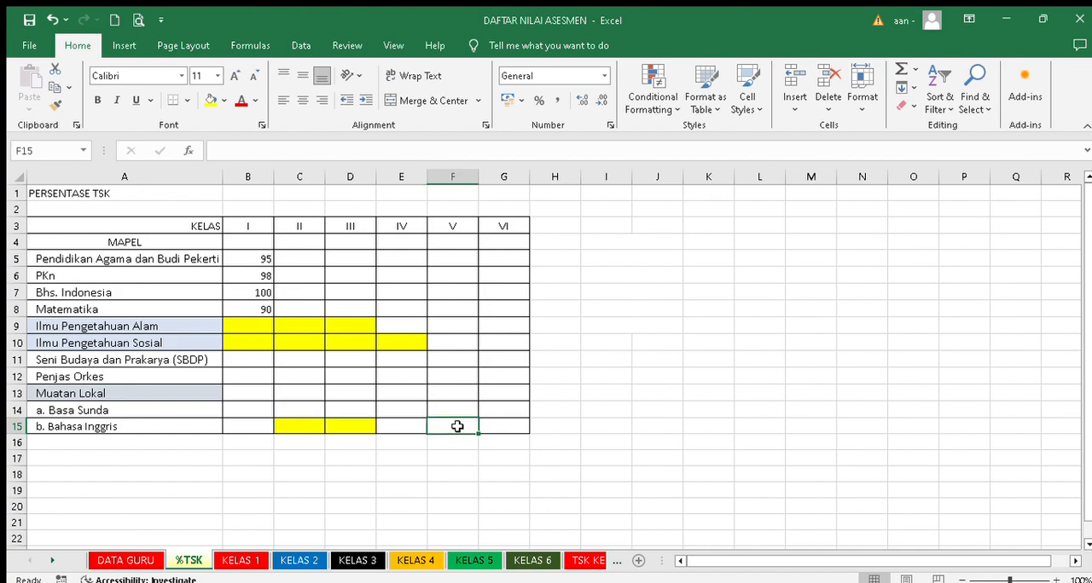
left_click_drag(458, 426, 485, 424)
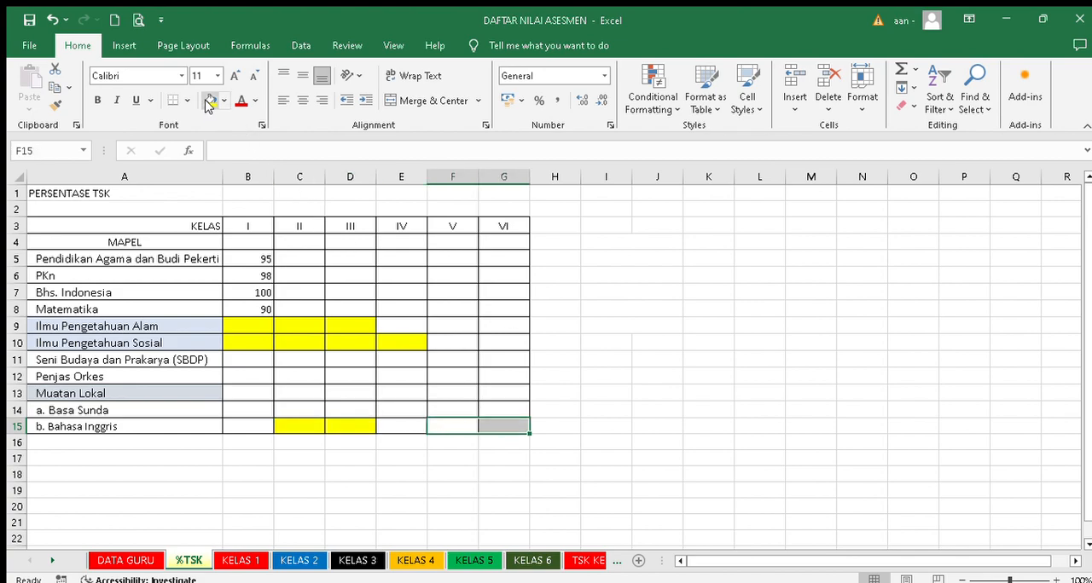
left_click(210, 102)
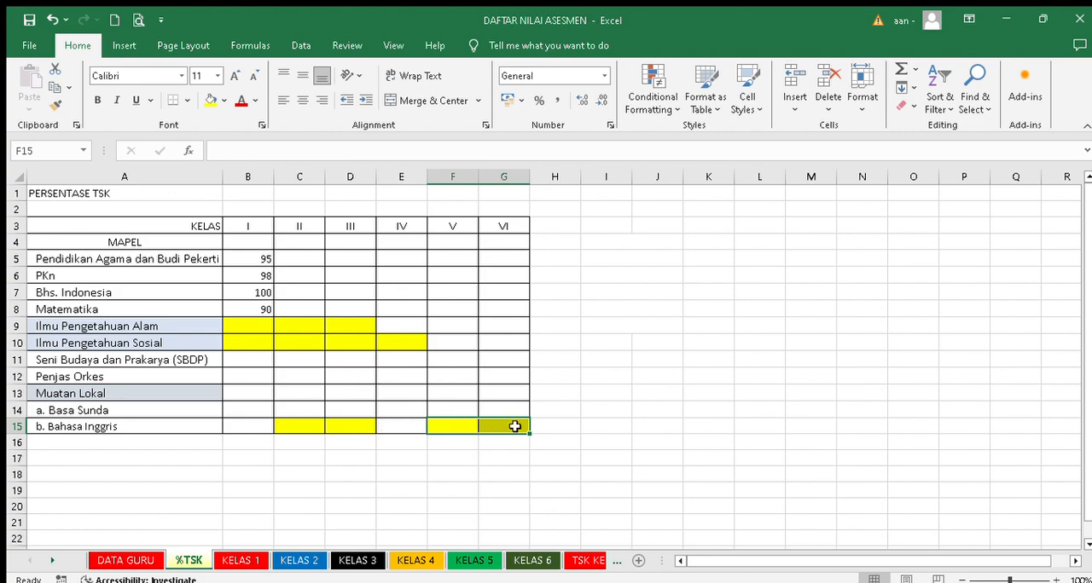
left_click(626, 378)
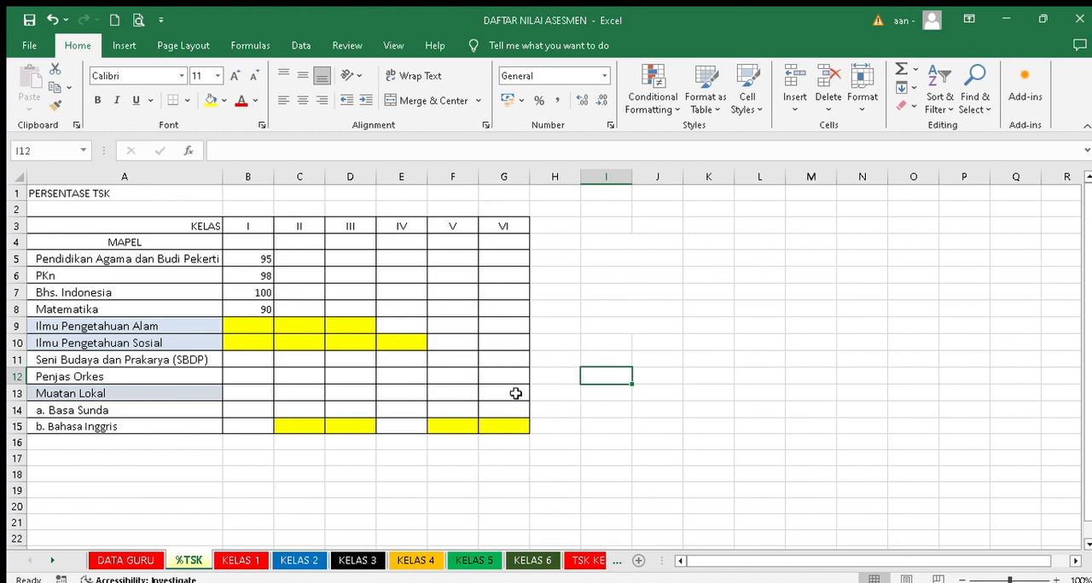
left_click(694, 276)
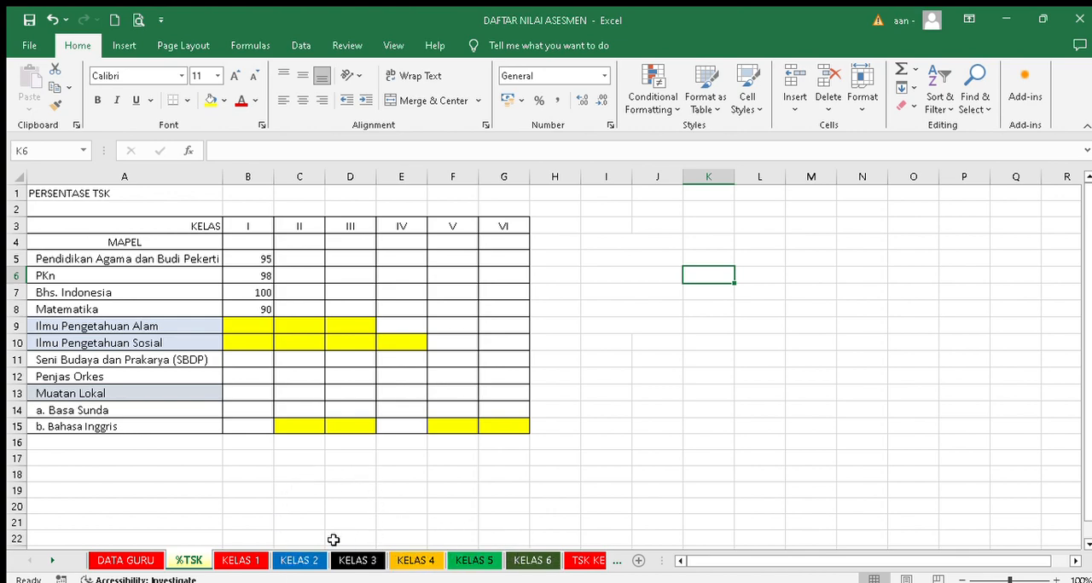
- Examine the Nama column and the numbered student rows on the KELAS 1 sheet
left_click(242, 561)
left_click(308, 404)
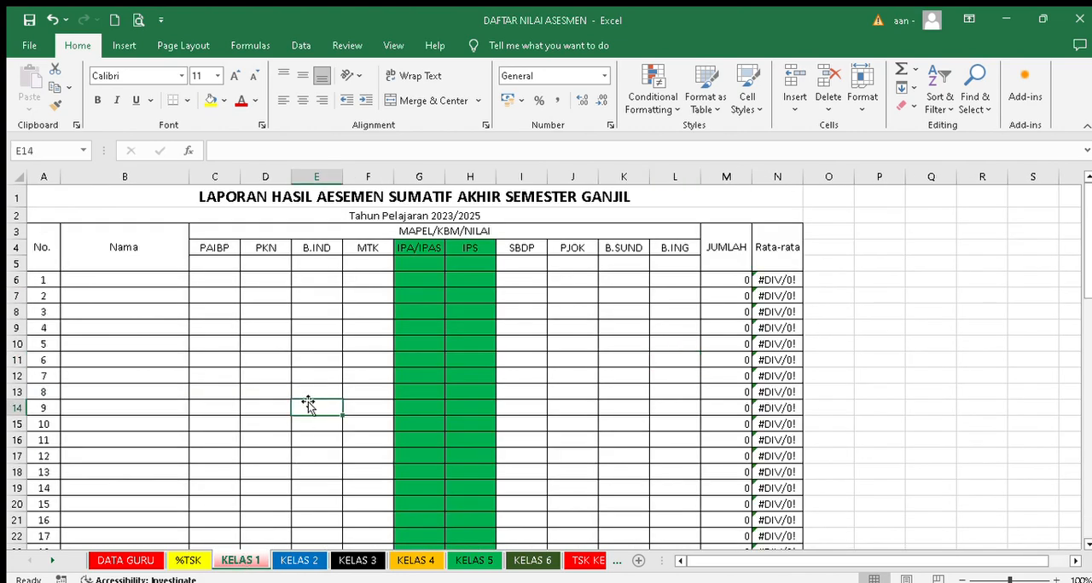
left_click_drag(149, 276, 144, 410)
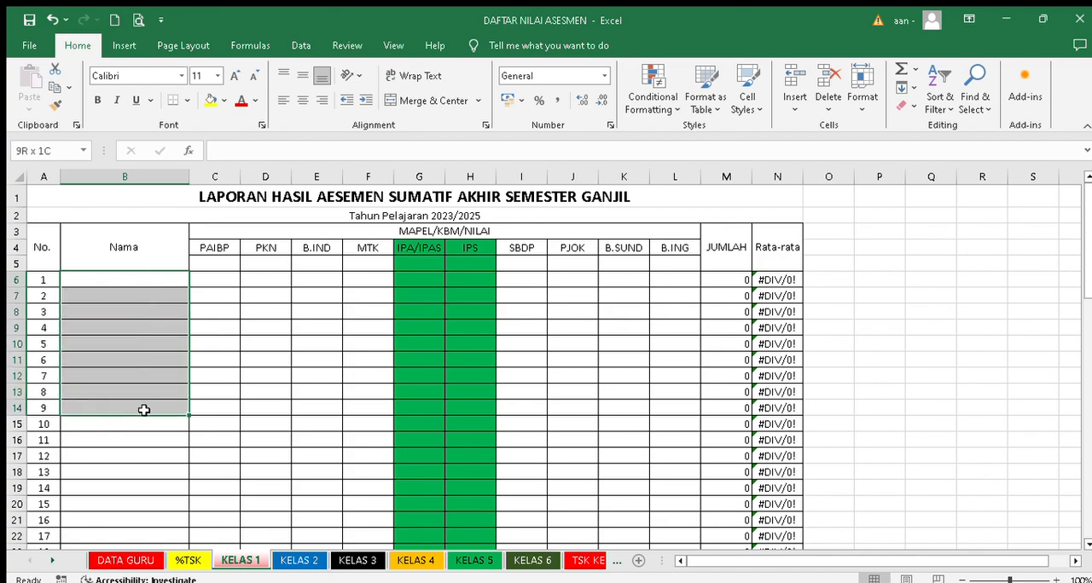
left_click(109, 278)
left_click_drag(109, 278, 130, 483)
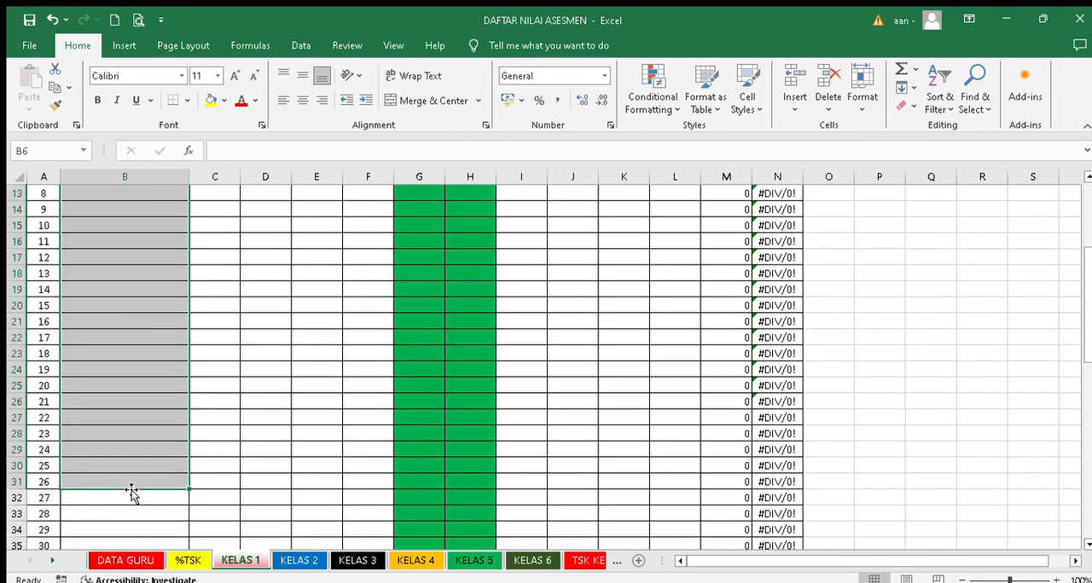
scroll(127, 470, "down", 5)
scroll(117, 457, "down", 3)
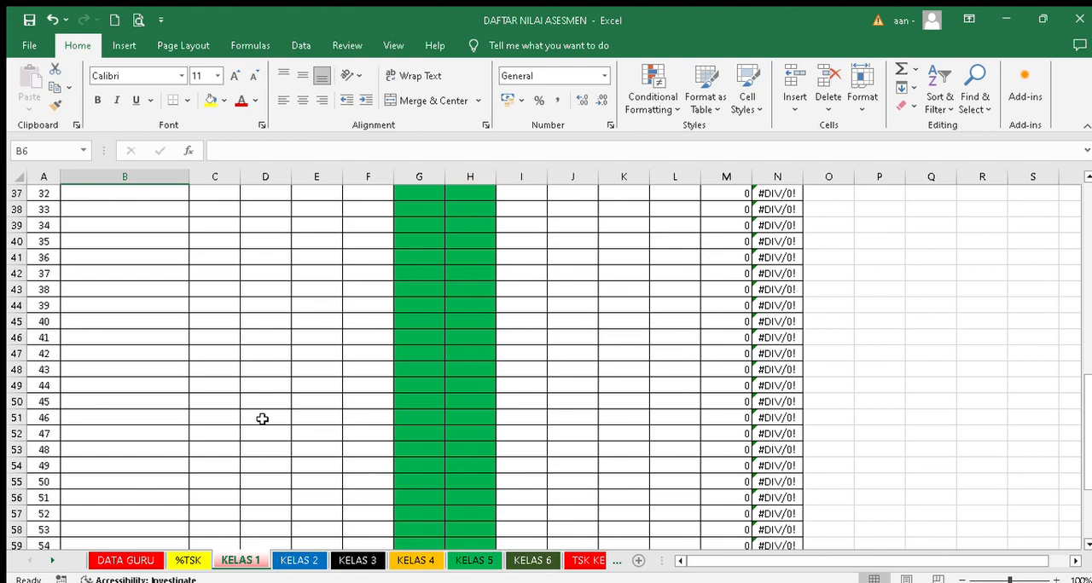
scroll(262, 419, "up", 12)
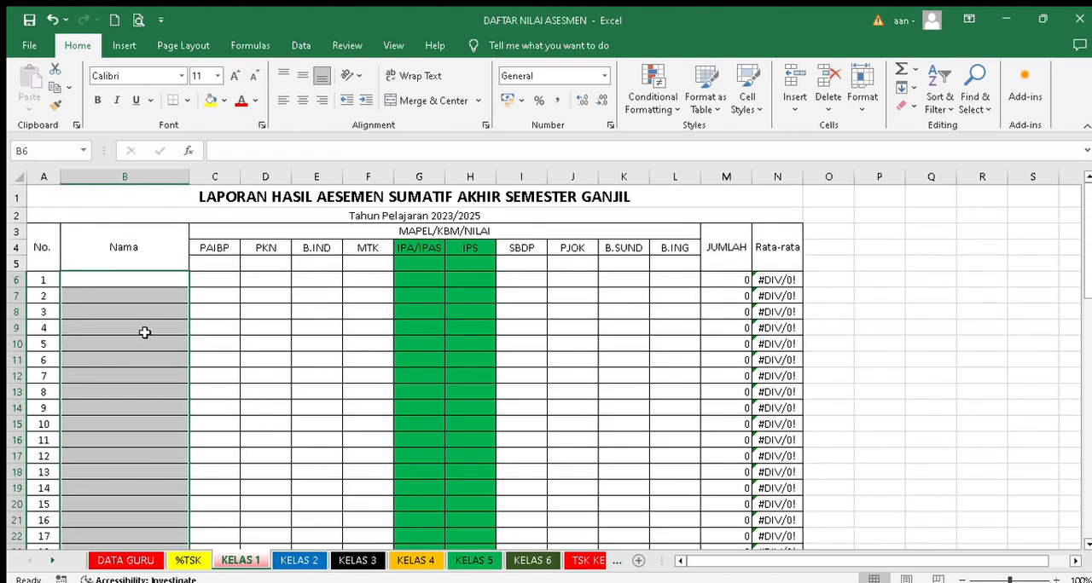
left_click(130, 279)
left_click_drag(129, 279, 129, 513)
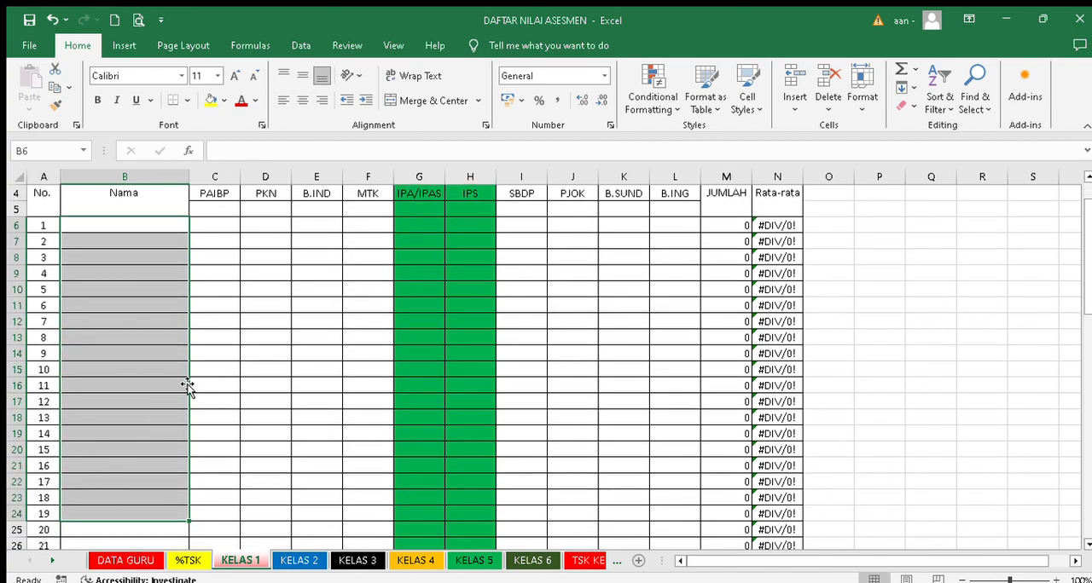
scroll(188, 386, "up", 1)
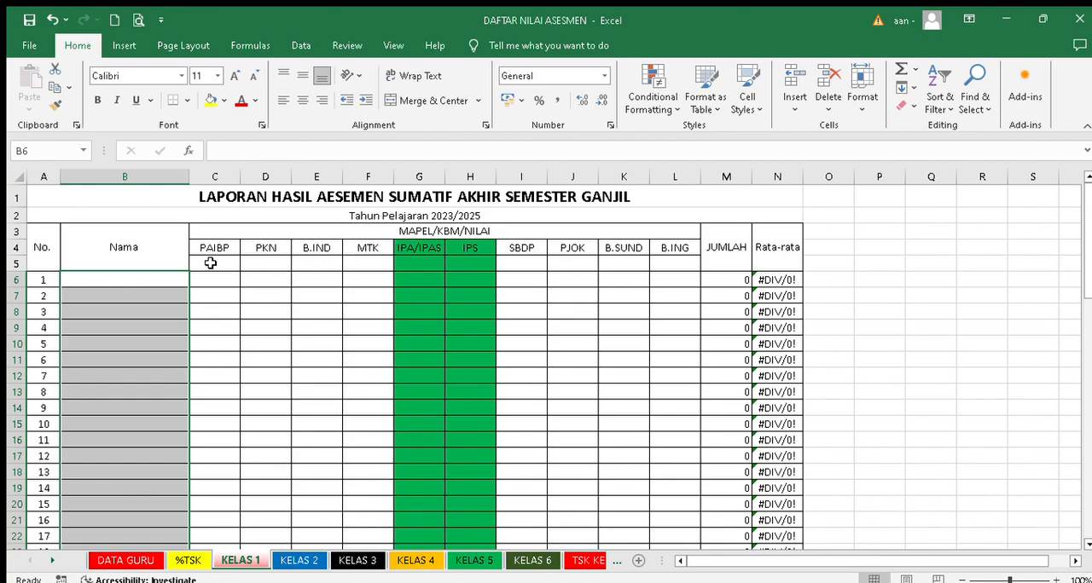
- Fill the row 5 cells beneath the subject headings, from PAIBP to B.ING, with yellow on the KELAS 1 sheet
left_click_drag(210, 264, 668, 258)
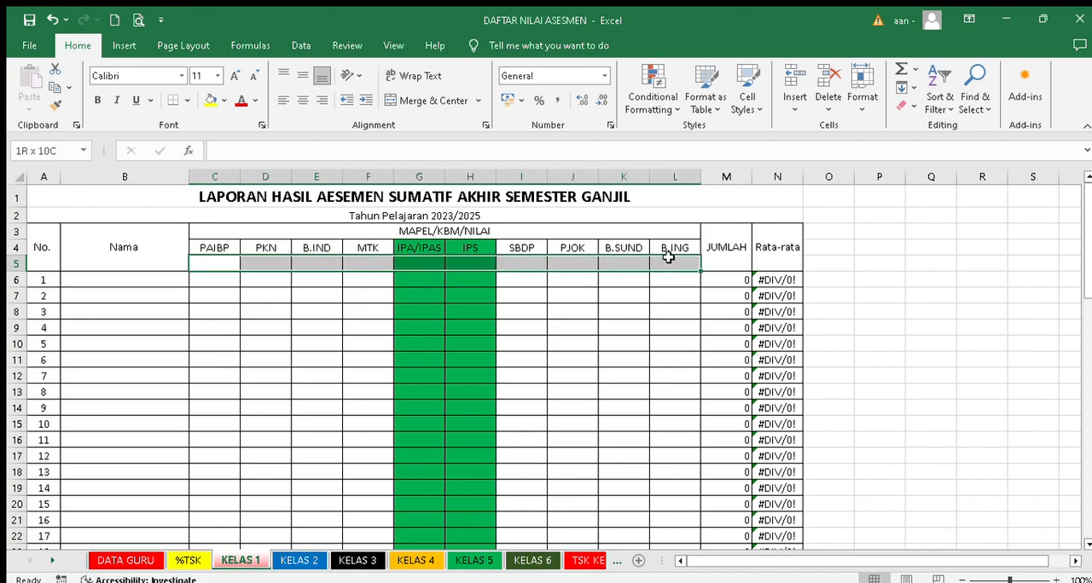
left_click(209, 101)
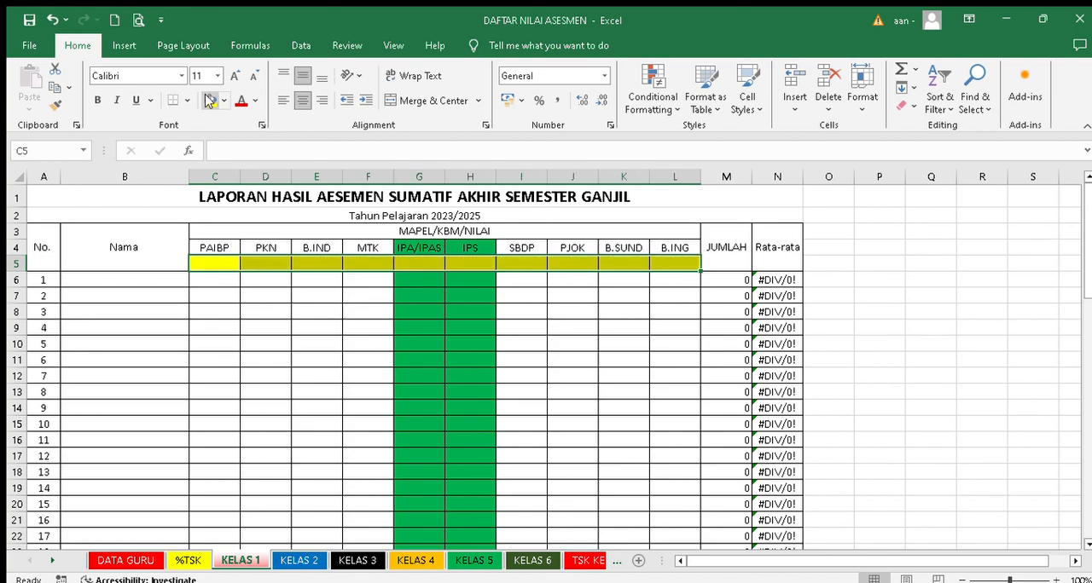
left_click(542, 341)
left_click_drag(205, 263, 380, 270)
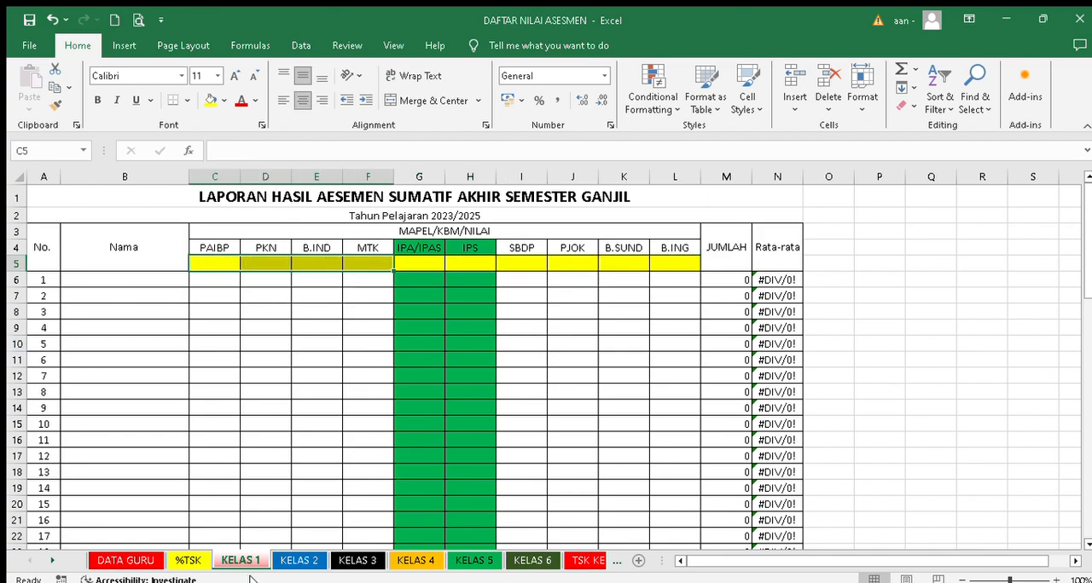
- Look through the KELAS 2, KELAS 3, KELAS 5 and KELAS 6 sheets, checking the row below the subject headings
left_click(305, 562)
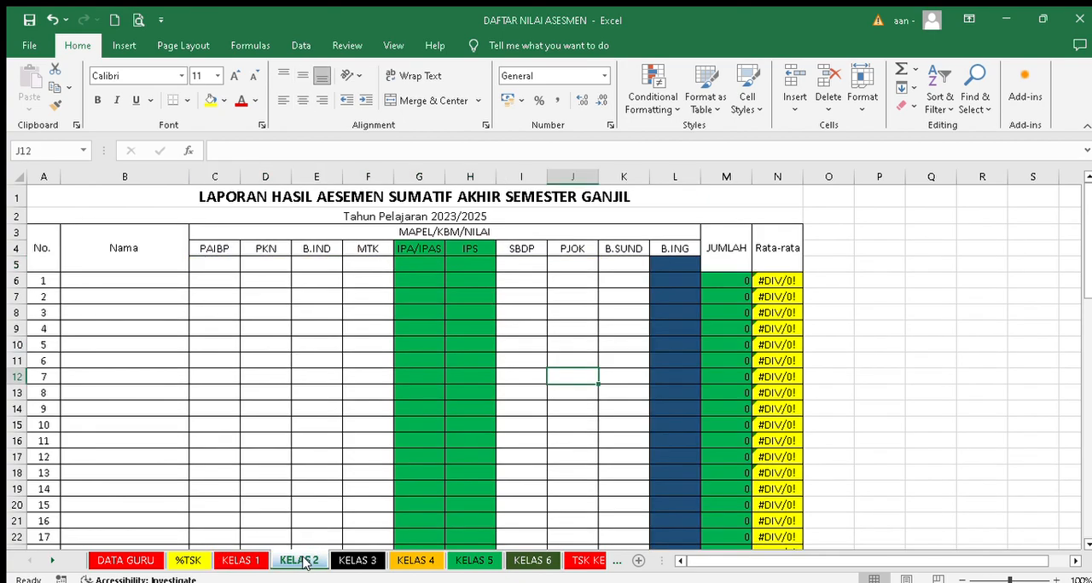
left_click(356, 560)
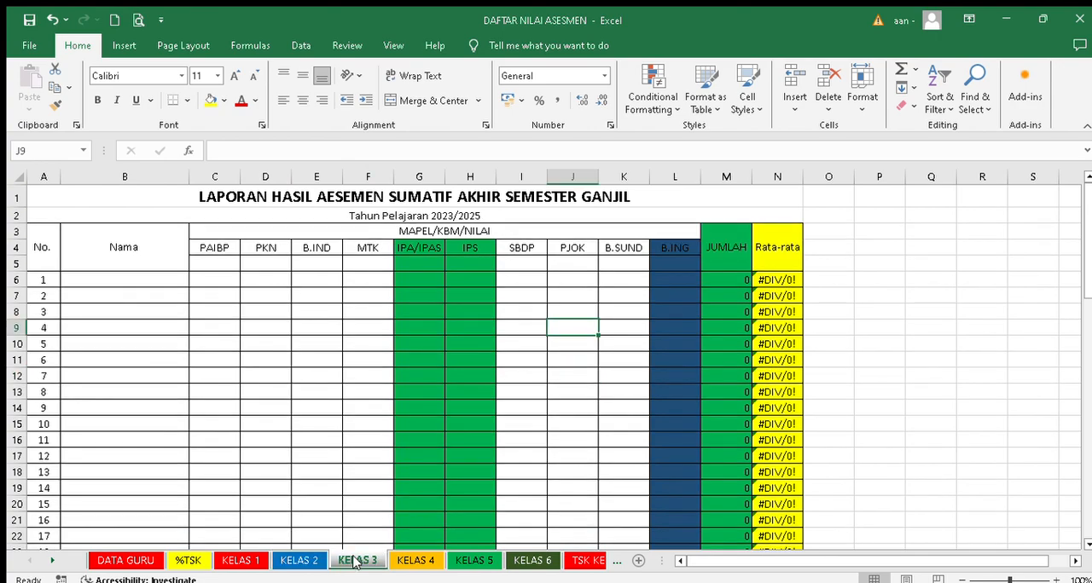
left_click(471, 561)
left_click(532, 561)
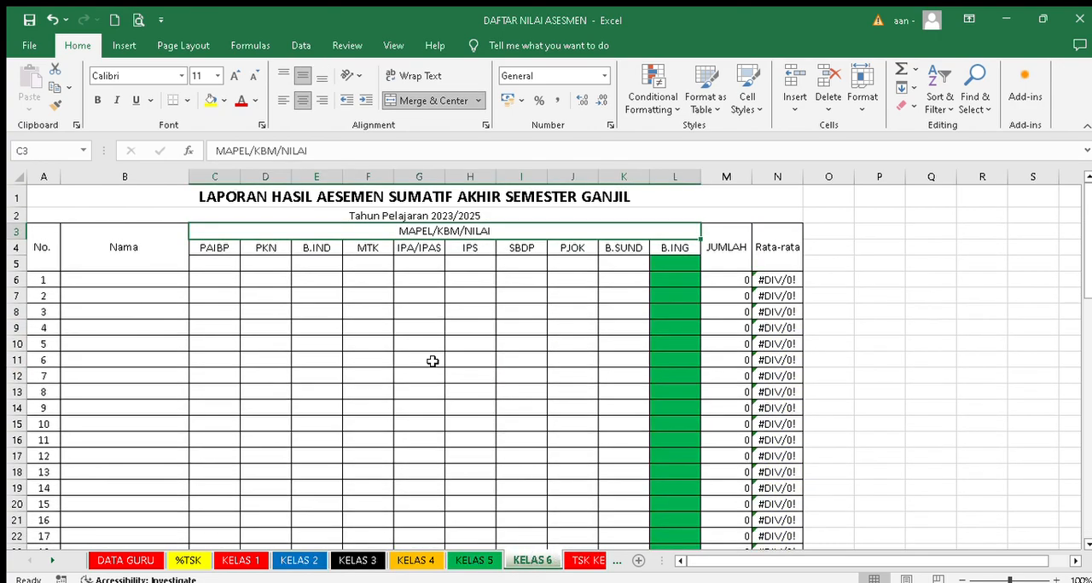
left_click_drag(225, 268, 614, 264)
- Examine the KELAS 4 sheet, including the JUMLAH and Rata-rata formulas for student 1
left_click(419, 560)
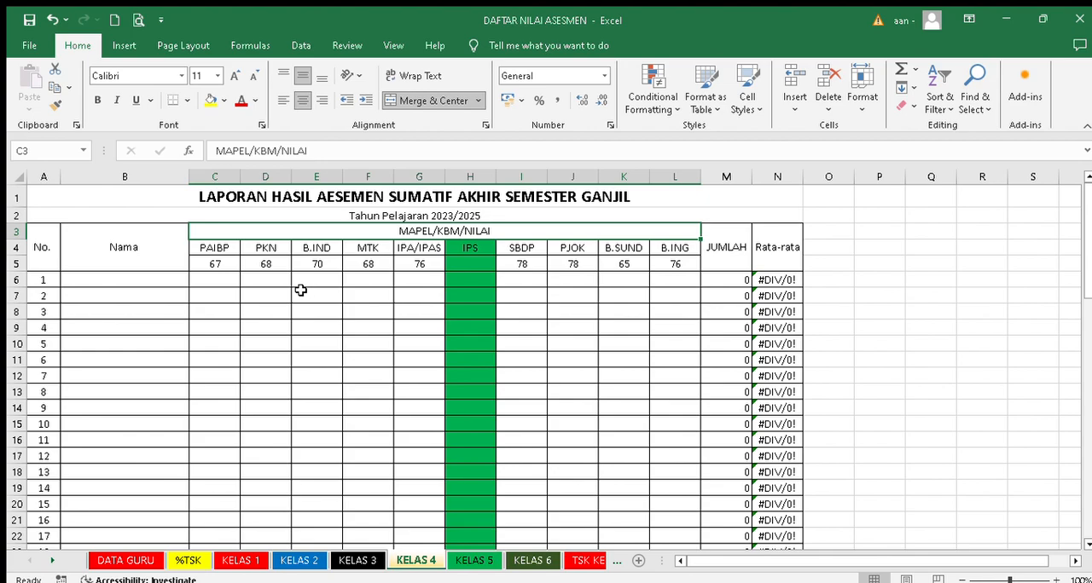
left_click(270, 319)
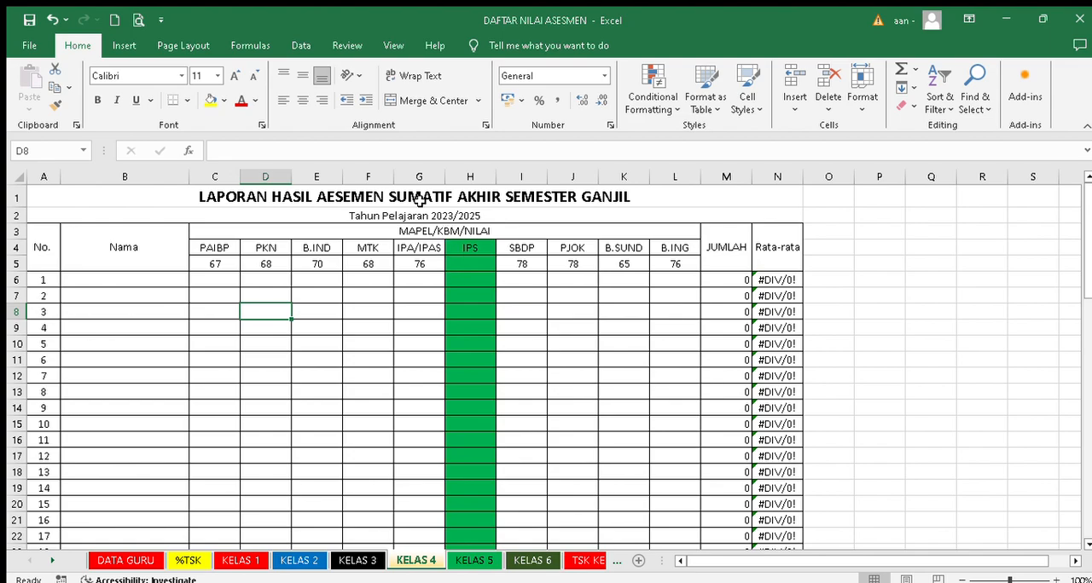
left_click(561, 314)
left_click(715, 278)
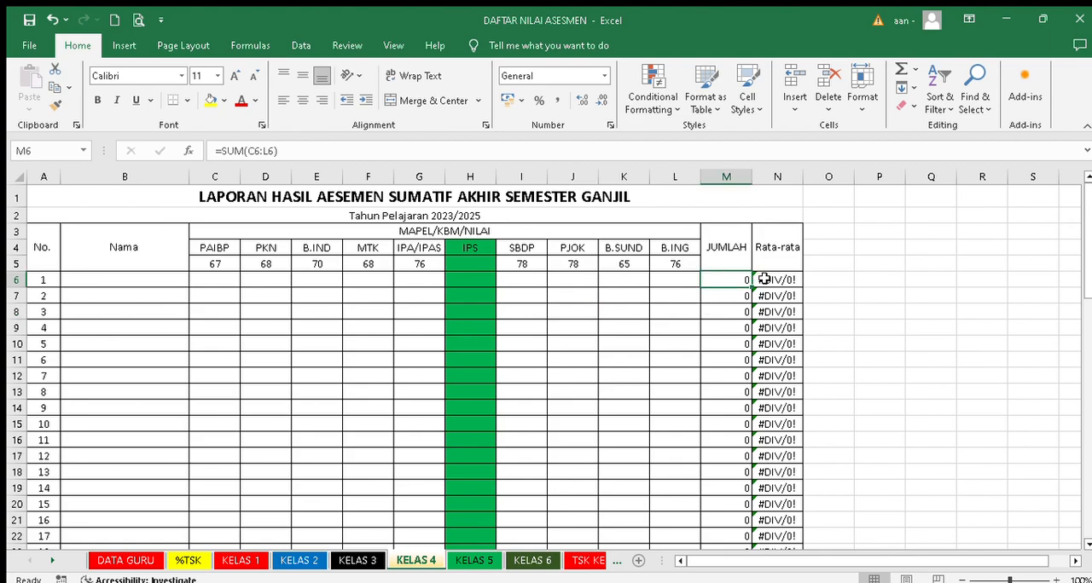
left_click(764, 280)
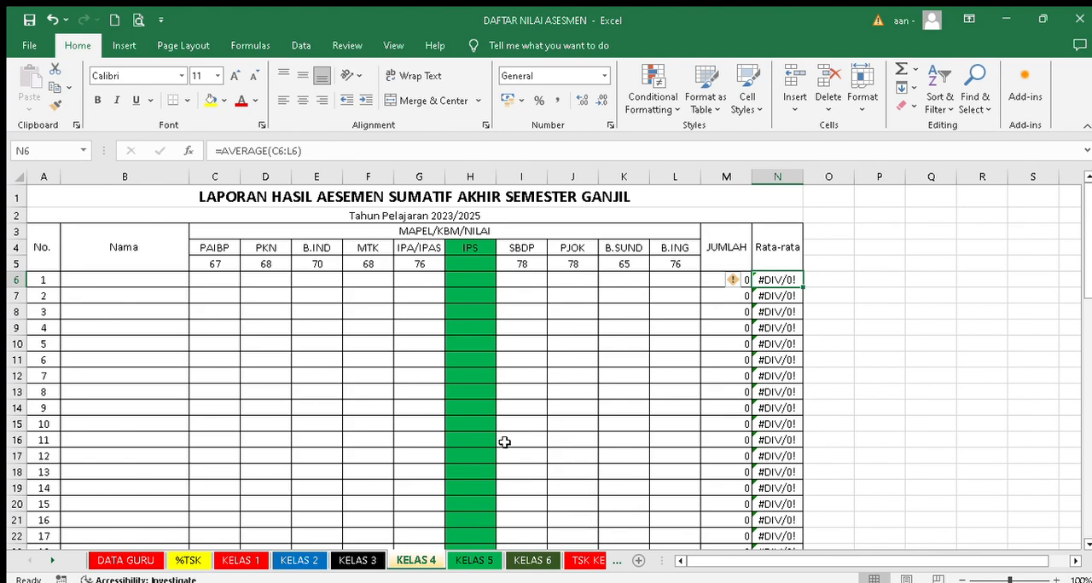
- Review the class II and III curriculum tables and signature blocks on the TSK KELAS 1-3 sheet, and return to the KELAS 1 sheet
left_click(582, 562)
scroll(348, 388, "down", 2)
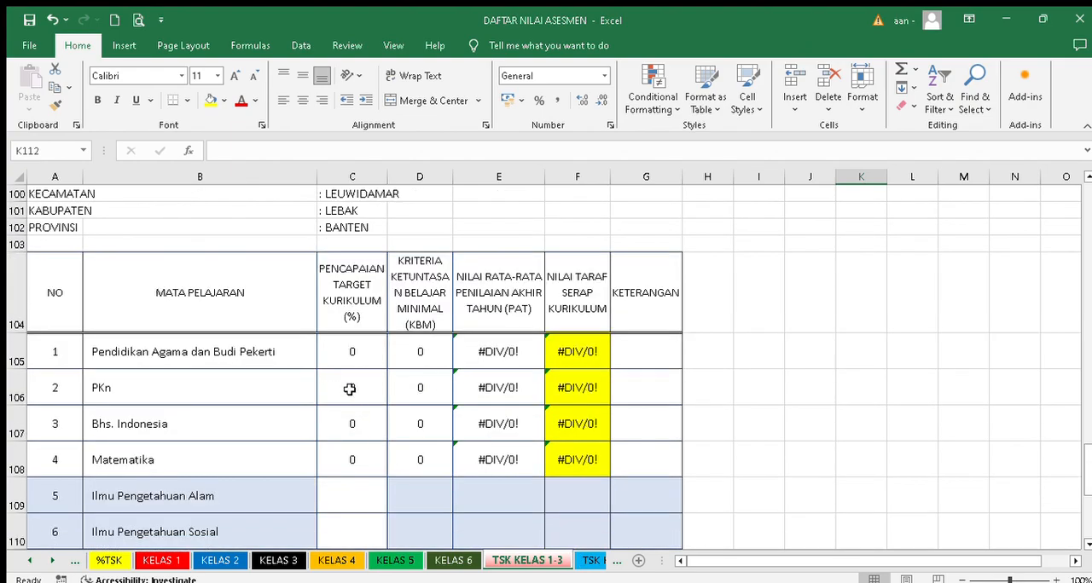
scroll(477, 355, "down", 3)
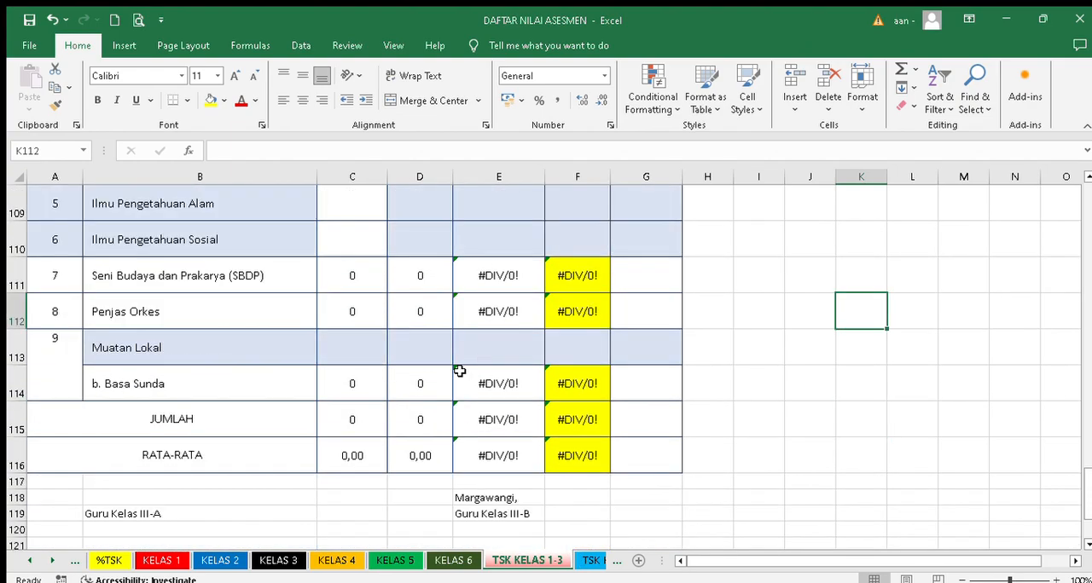
scroll(454, 376, "down", 2)
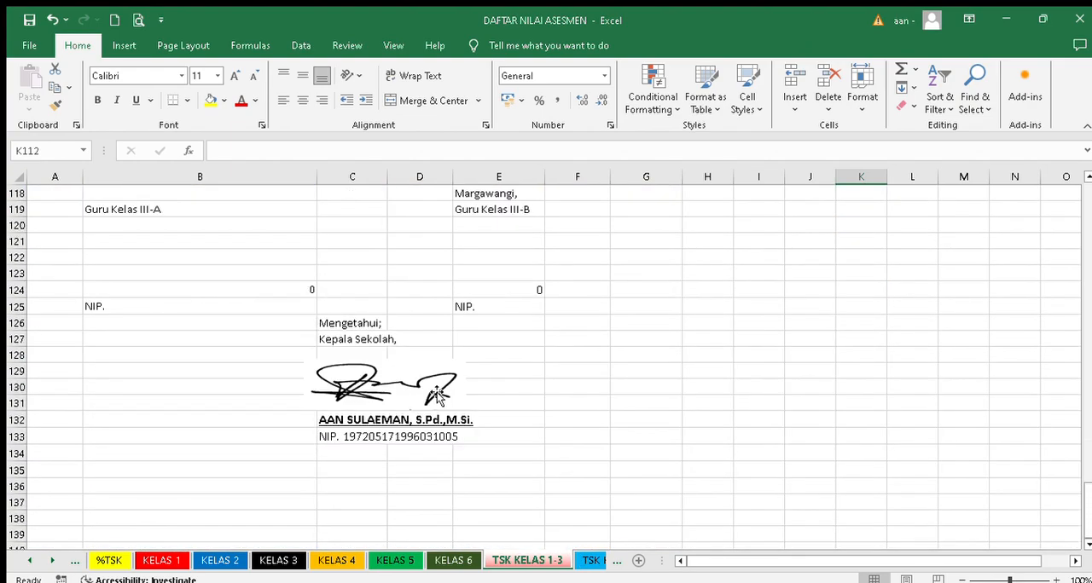
scroll(395, 390, "up", 7)
scroll(397, 392, "up", 15)
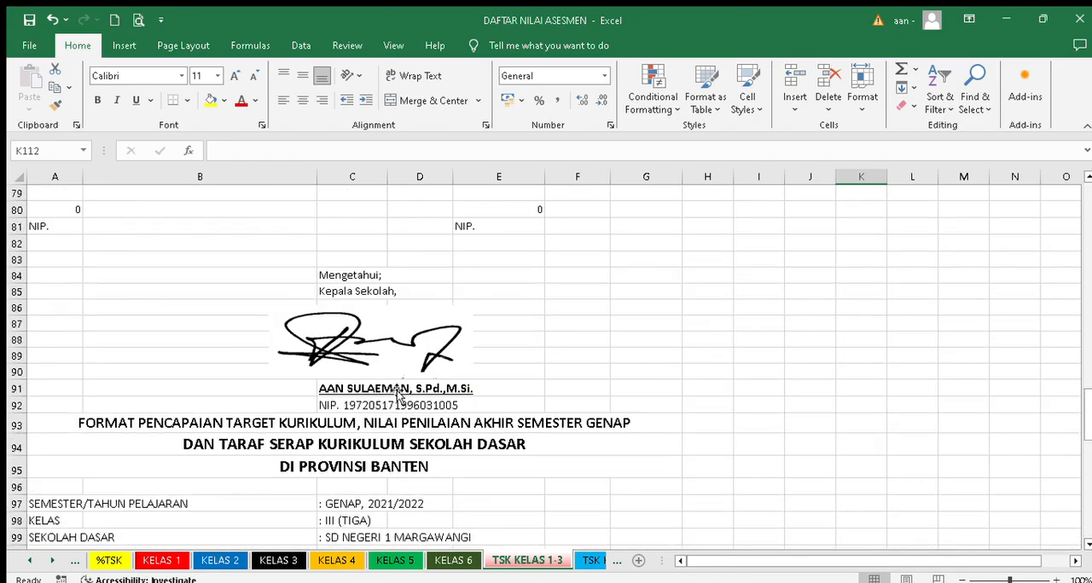
scroll(298, 304, "up", 1)
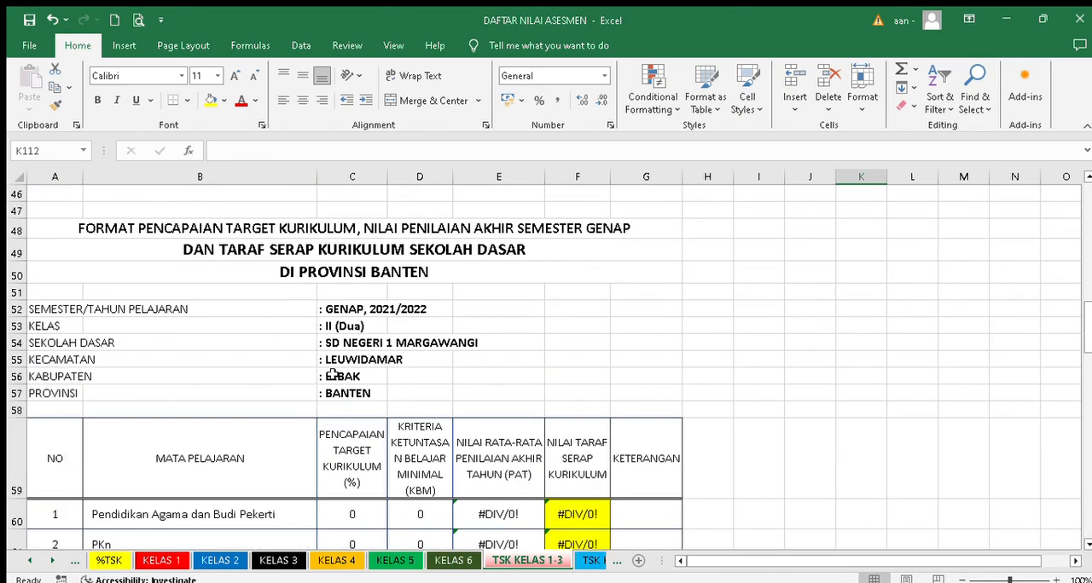
scroll(331, 441, "down", 2)
scroll(365, 419, "down", 3)
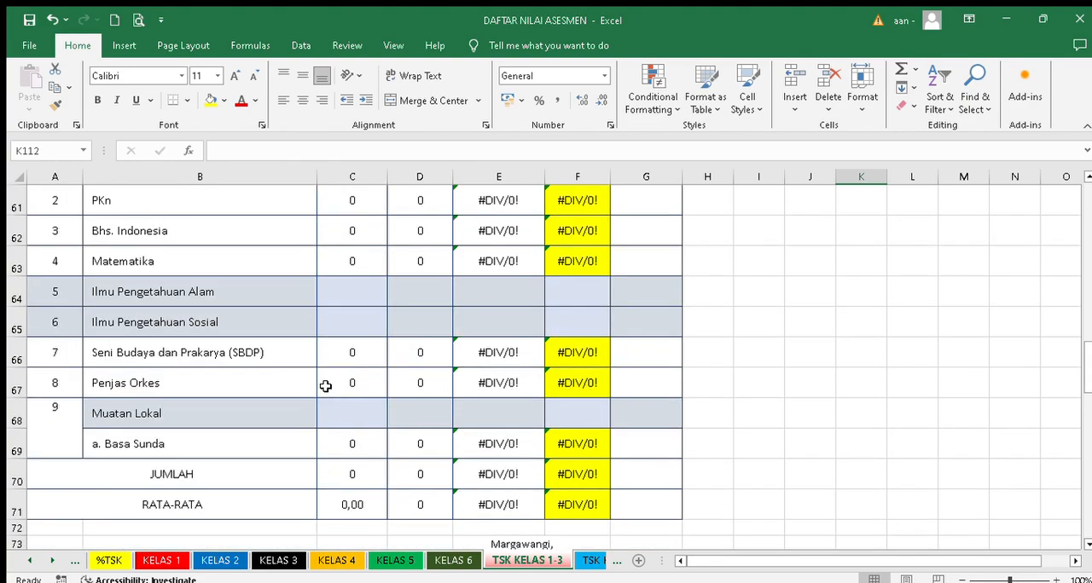
left_click(162, 560)
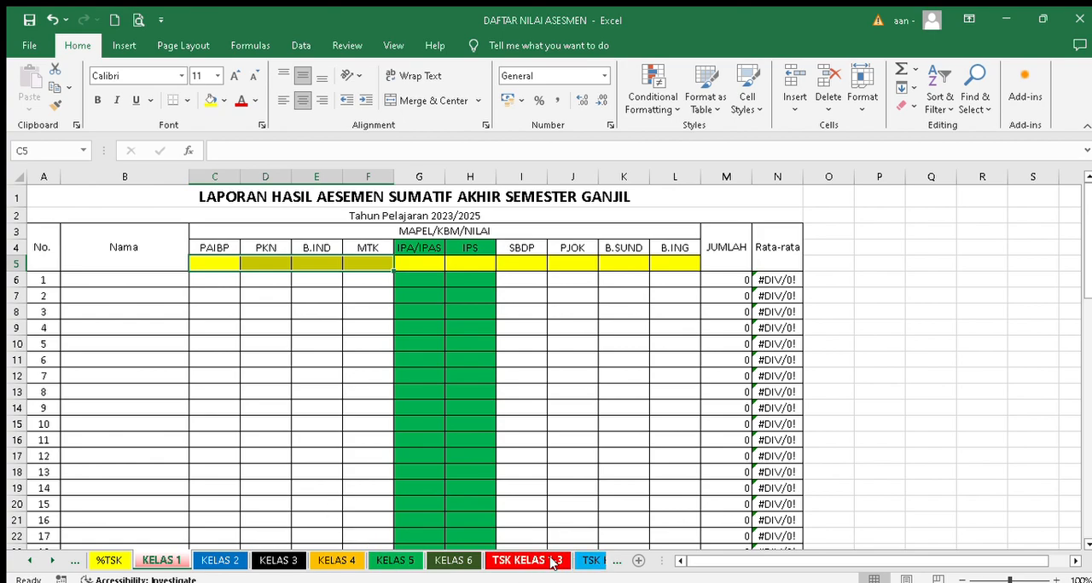
- Look over the class V and VI reports on the TSK KELAS 4-6 sheet and open the REKAP TPKTSK sheet
left_click(588, 560)
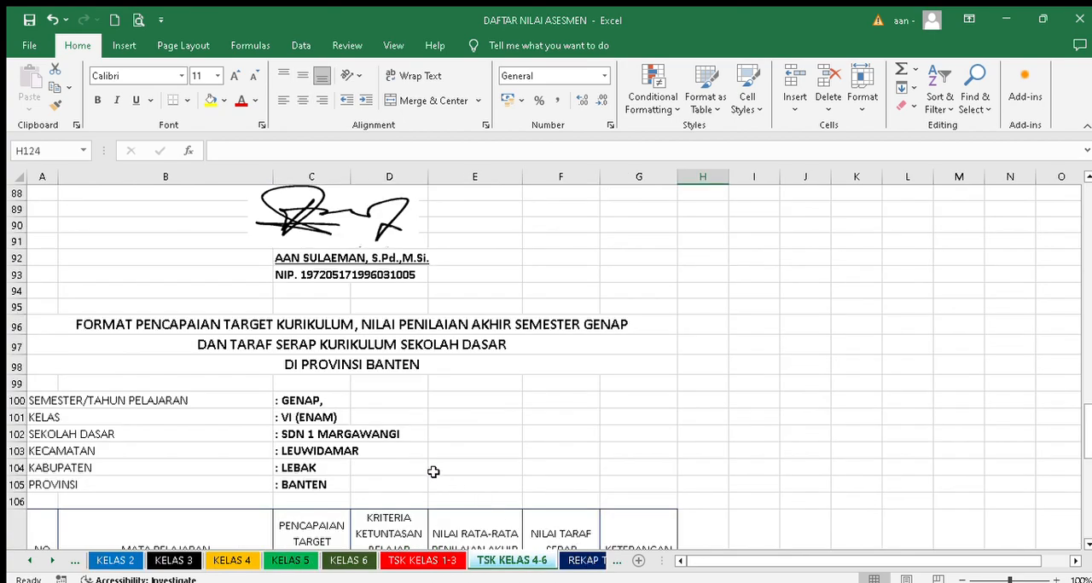
scroll(403, 435, "up", 10)
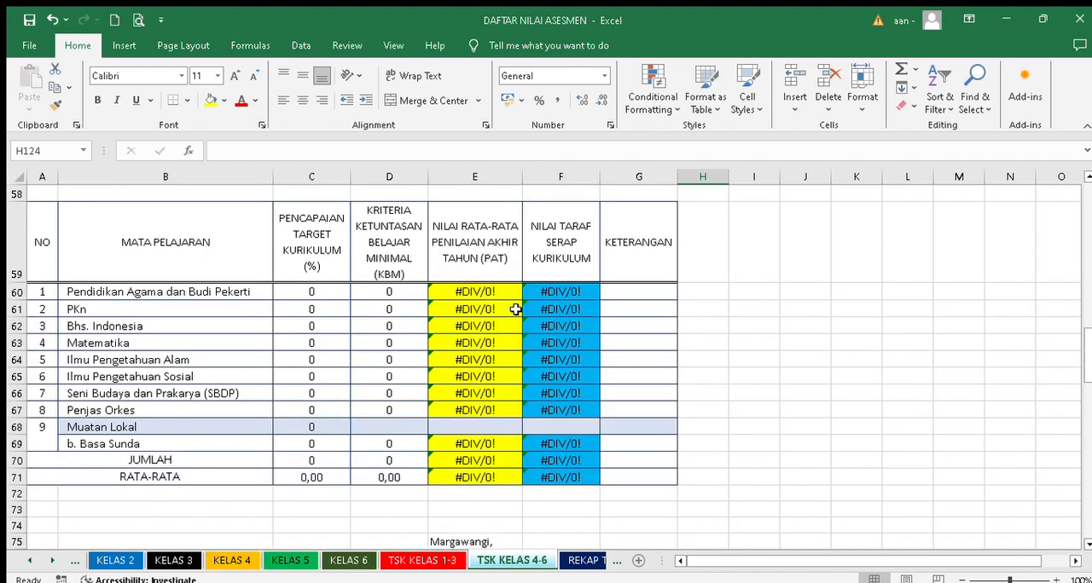
scroll(512, 312, "down", 1)
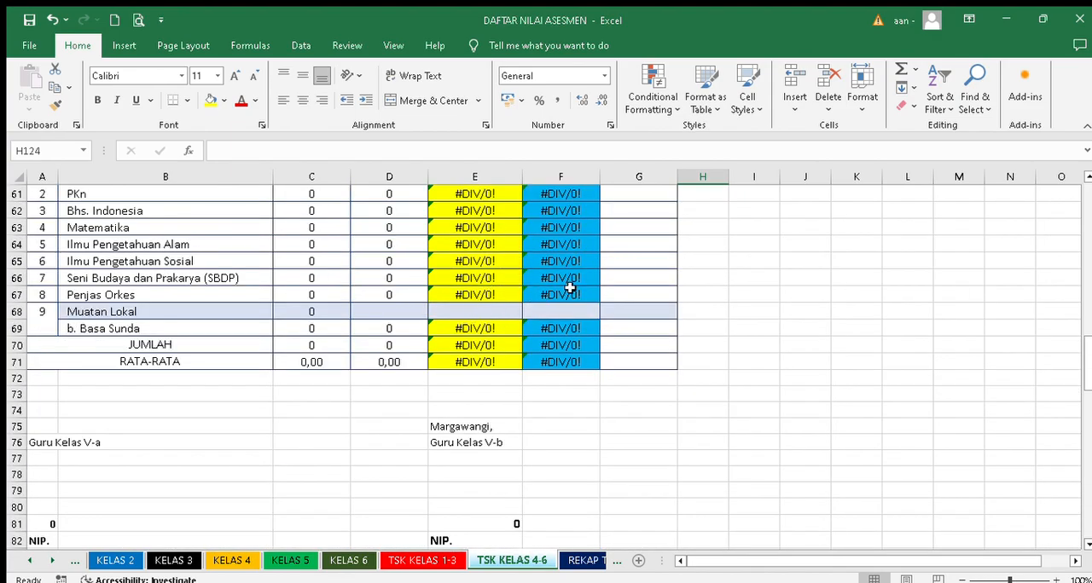
left_click(579, 560)
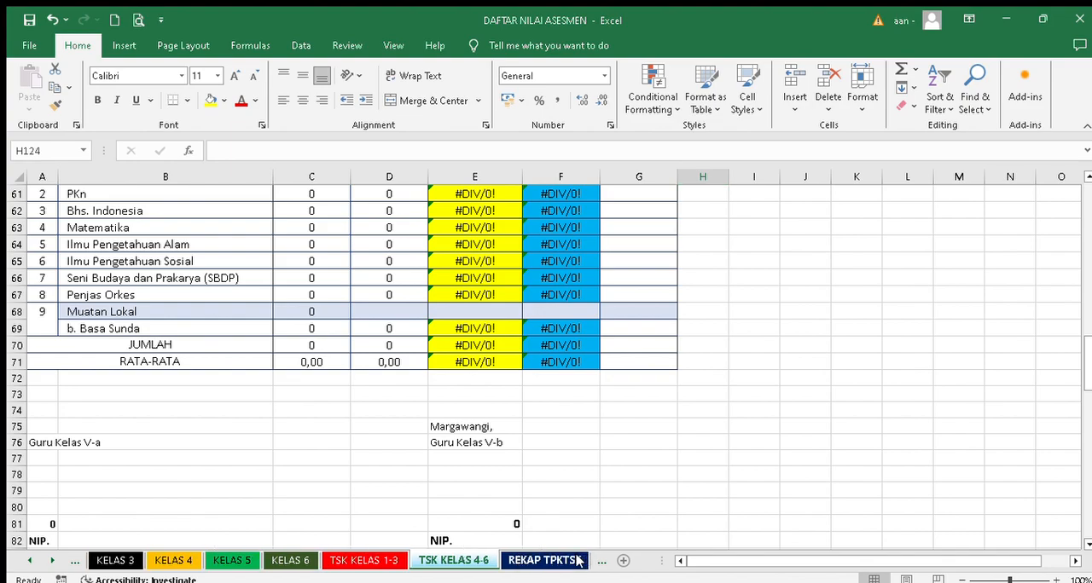
left_click(531, 561)
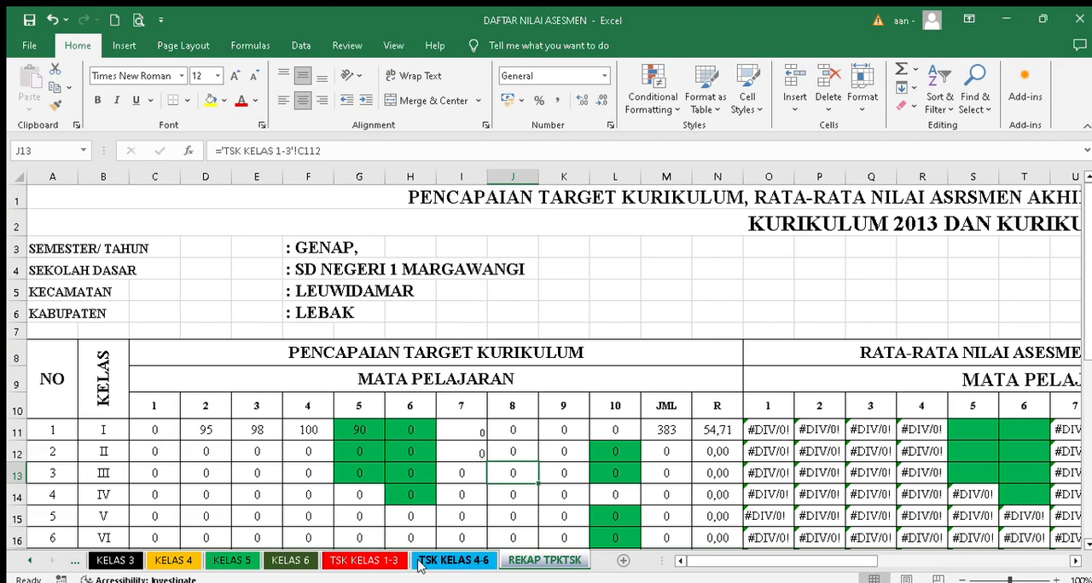
- Review the class I–VI recap table, its JUMLAH and RATA-RATA rows and the Keterangan notes on the REKAP TPKTSK sheet
scroll(285, 494, "down", 2)
scroll(285, 495, "down", 1)
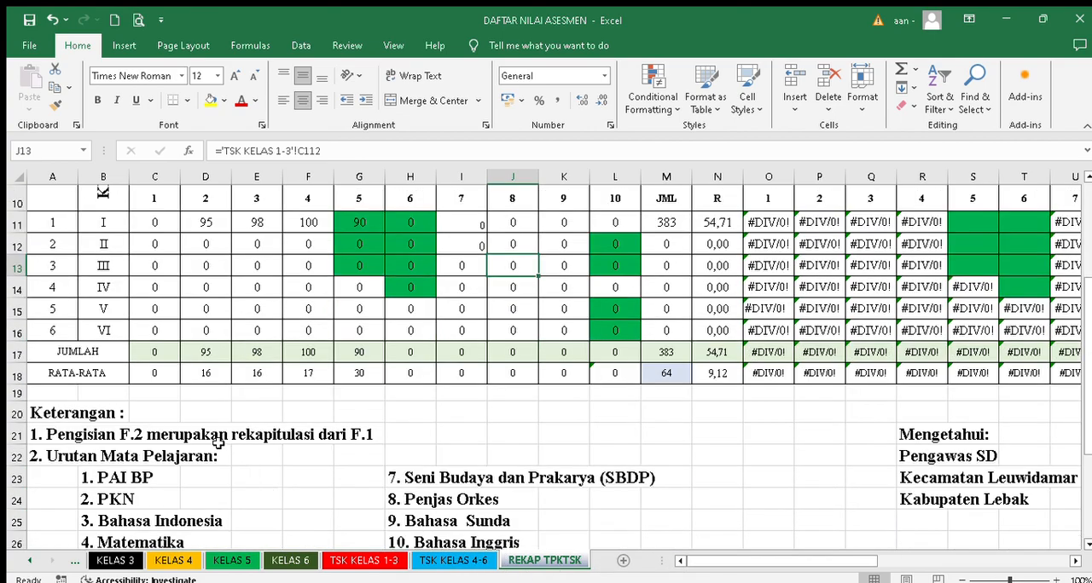
scroll(355, 358, "up", 3)
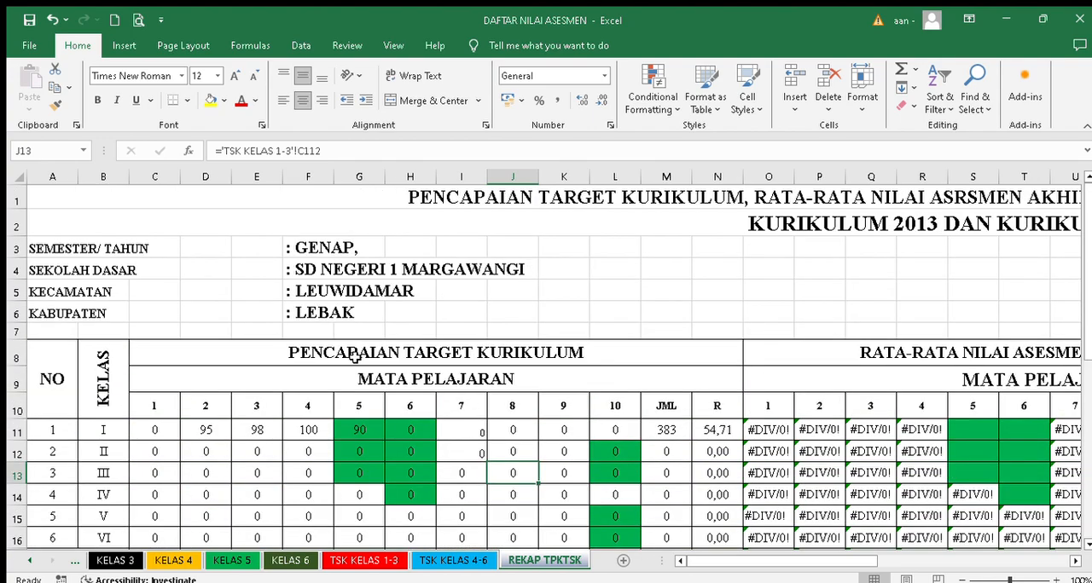
- Return to the start of the workbook and look over the DATA GURU and %TSK input sheets
left_click(32, 560)
left_click(32, 560)
left_click(32, 561)
left_click(31, 560)
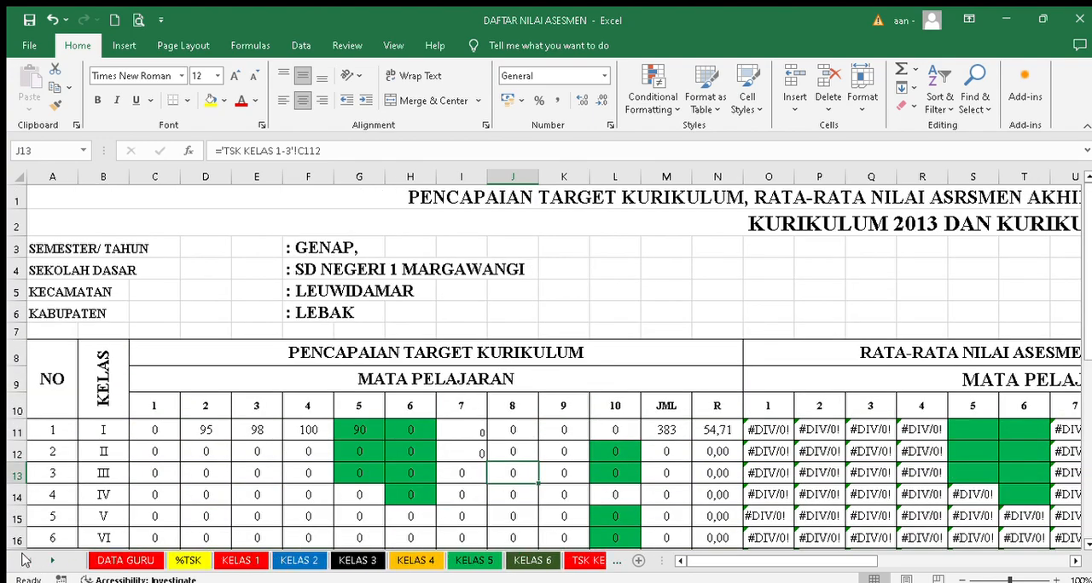
left_click(109, 561)
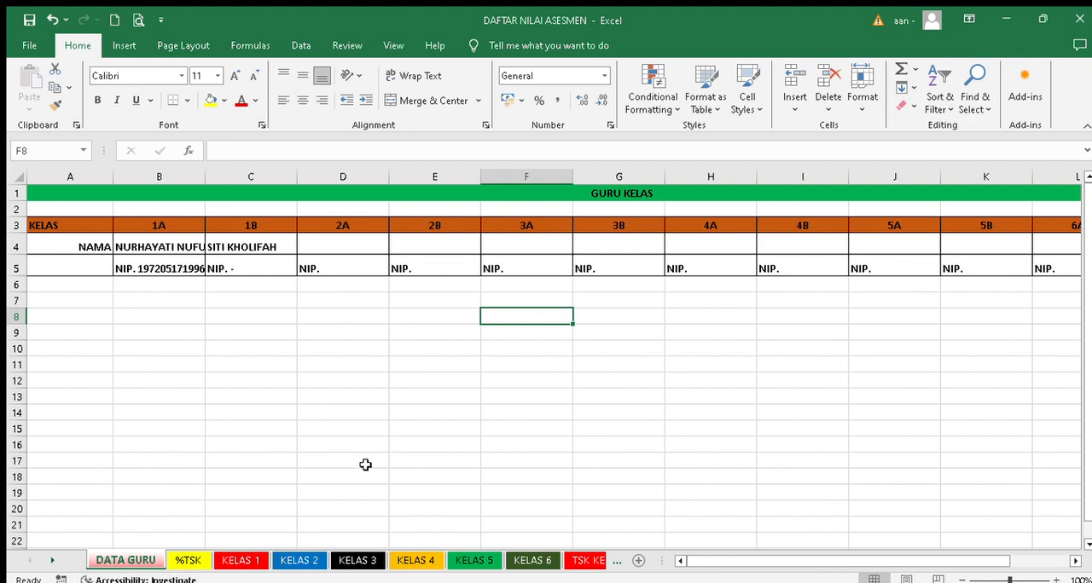
left_click(183, 560)
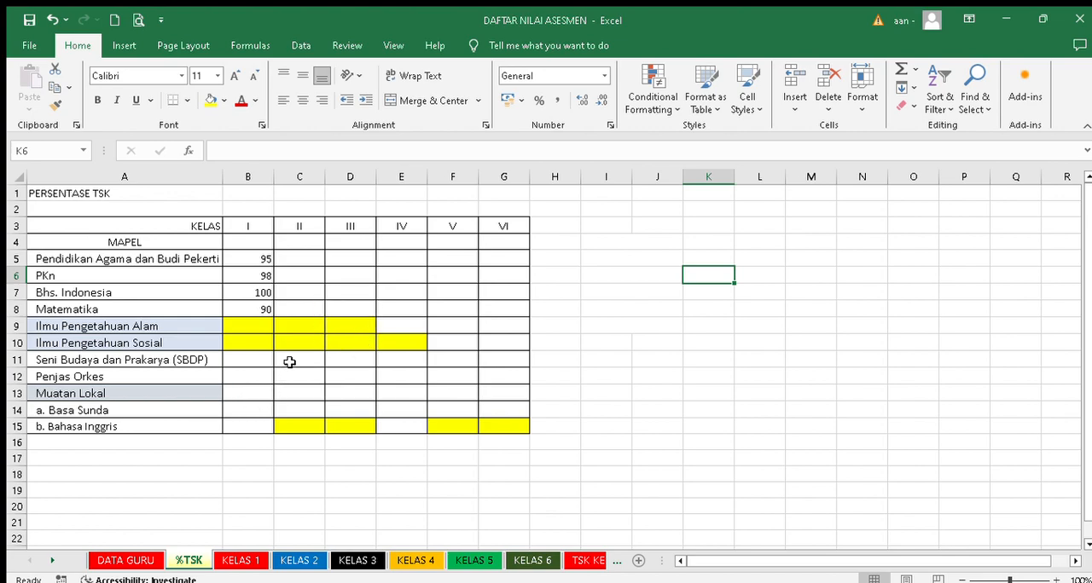
- Open the KELAS 1 sheet and select the yellow row 5 cells under the subject headings from PAIBP to B.SUND
left_click(237, 560)
left_click(213, 259)
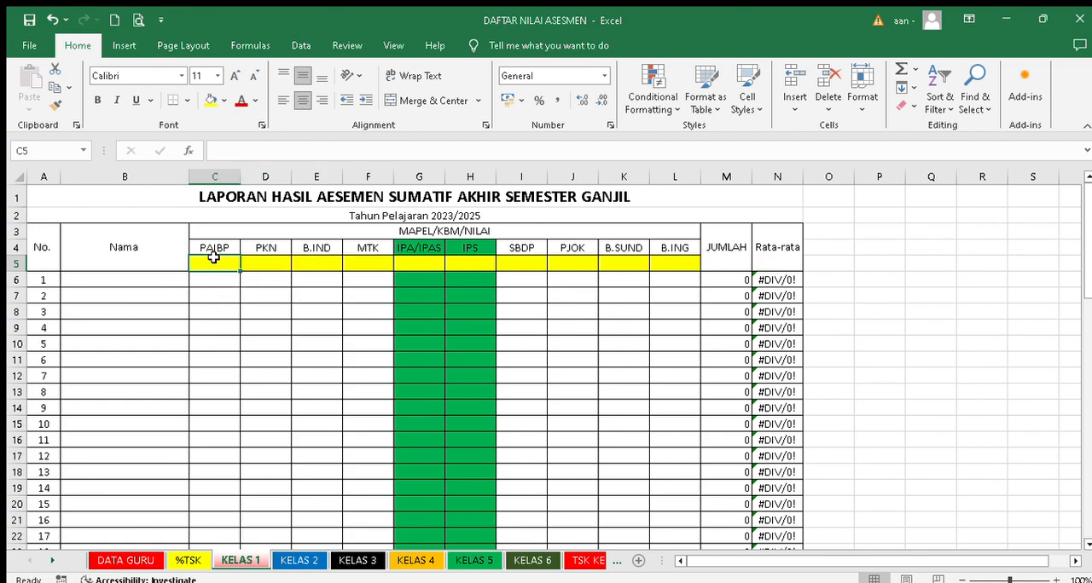
left_click_drag(198, 266, 650, 269)
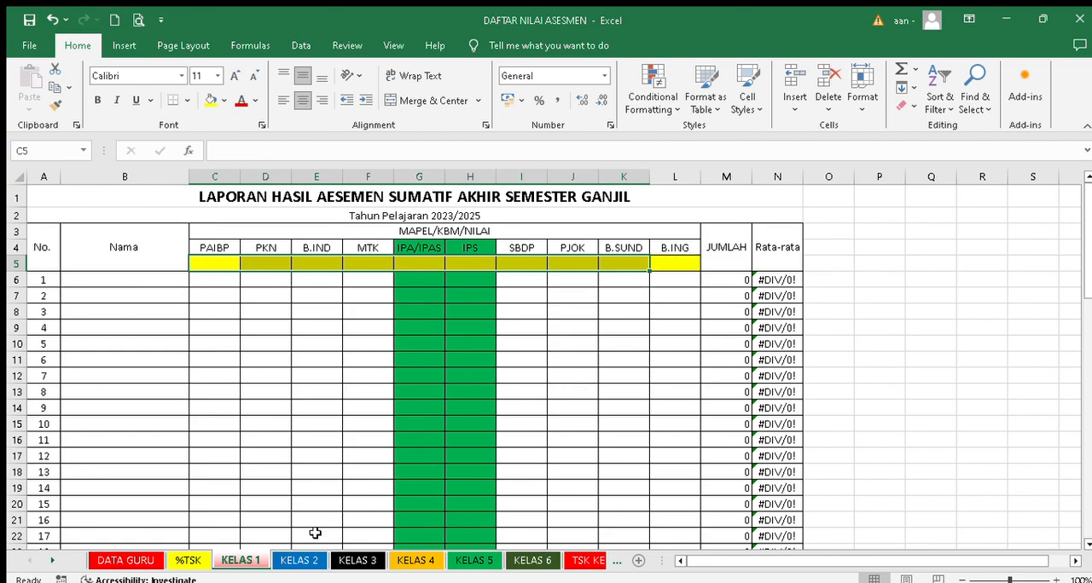
- Check row 5 below the subject headings on the KELAS 2 sheet, including the coloured IPA/IPAS, IPS and B.ING cells
left_click(298, 560)
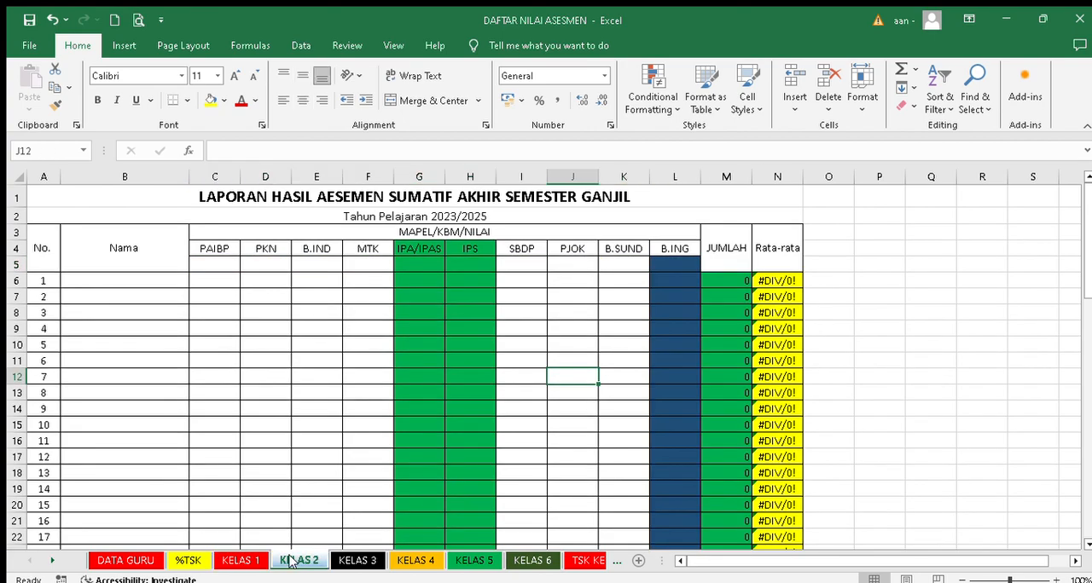
left_click(215, 264)
left_click_drag(215, 264, 659, 267)
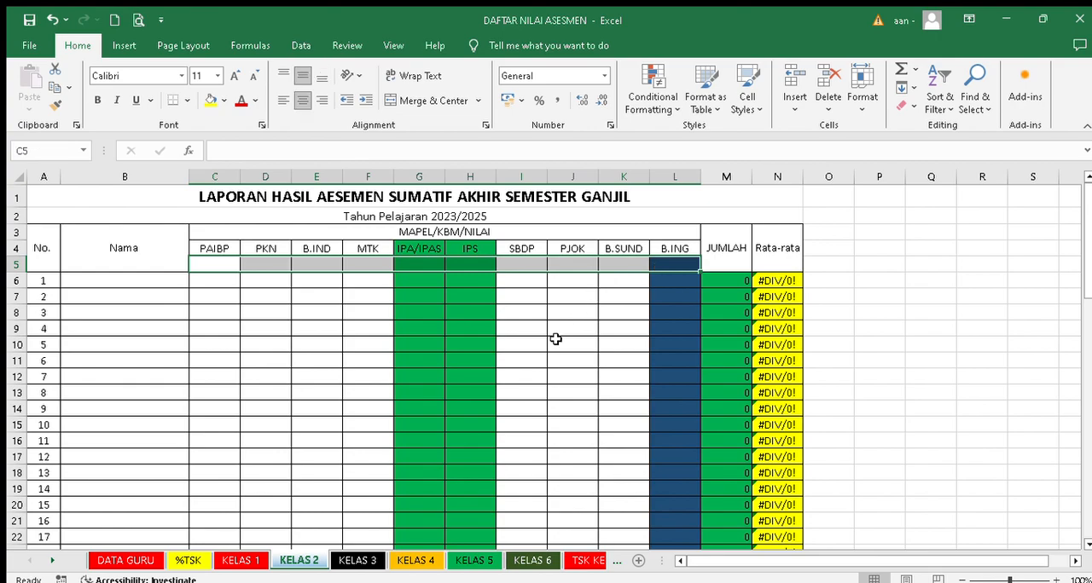
left_click(557, 342)
left_click_drag(413, 265, 476, 262)
left_click(674, 261)
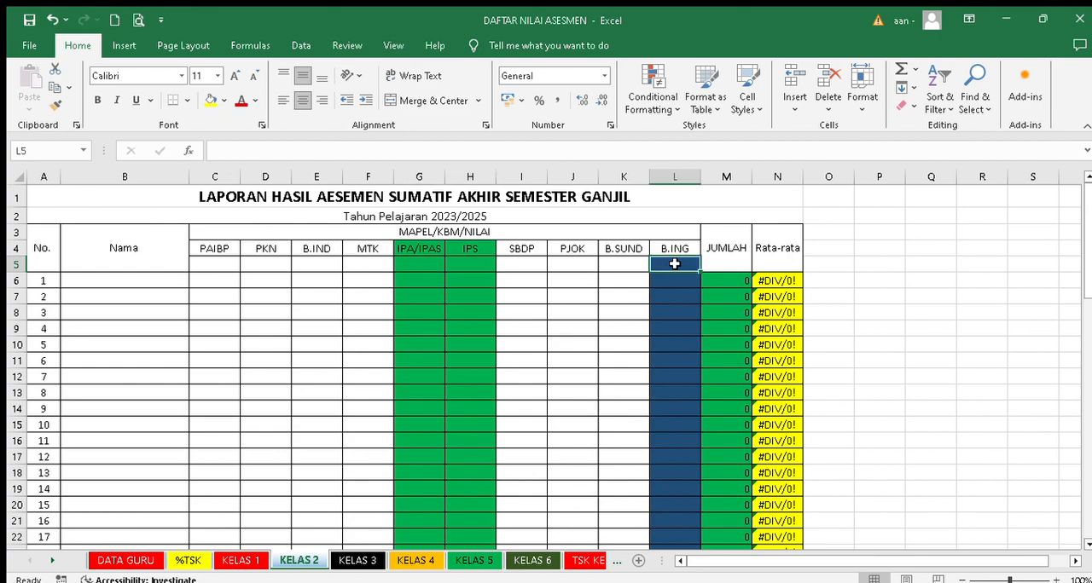
left_click(409, 265)
left_click(470, 265)
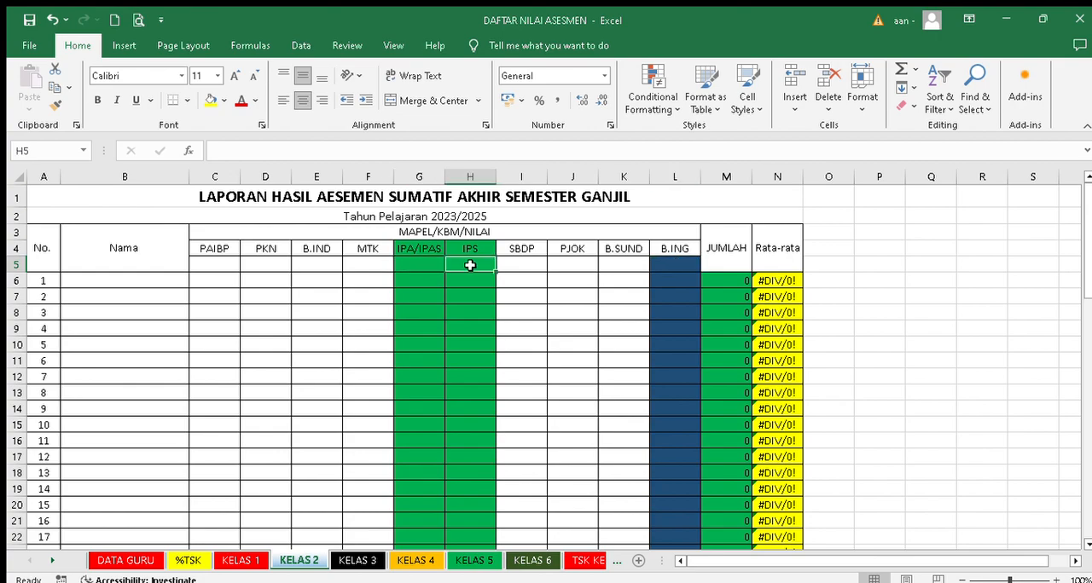